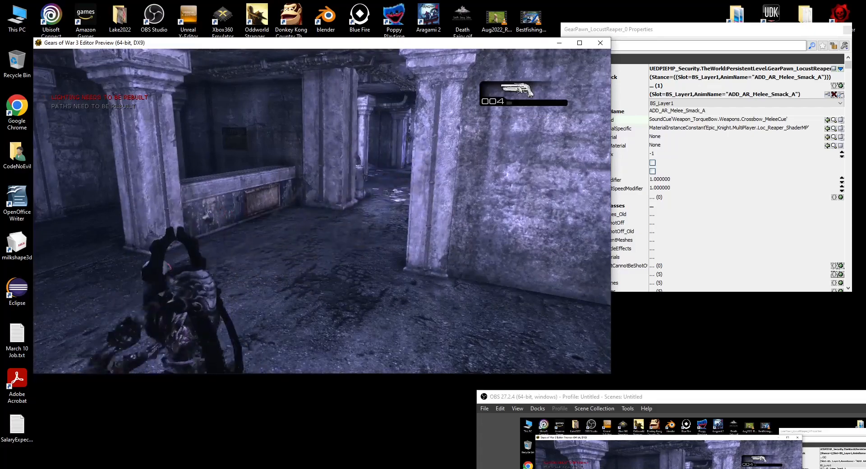
- Set the AnimName of the BS_MeleeAttack stance entry to ADD_AR_Melee_Smack_B in the Locust Reaper pawn's properties
{"action": "key", "text": "f"}
{"action": "key", "text": "alt+Tab"}
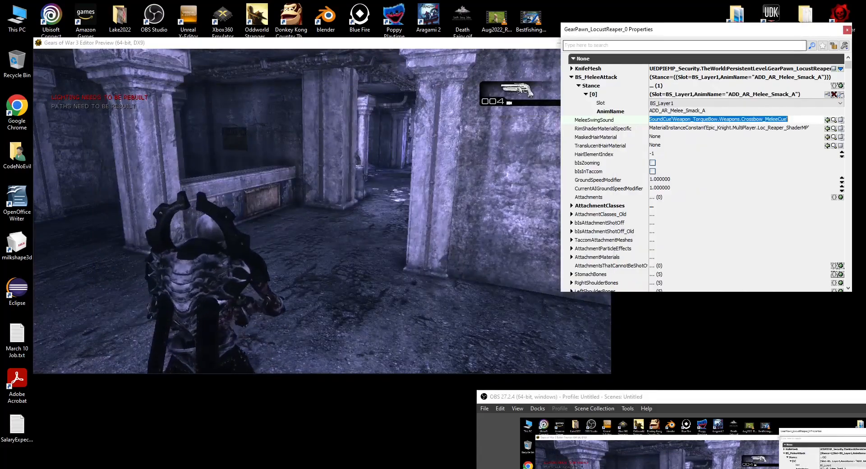
{"action": "left_click", "coordinate": [706, 111]}
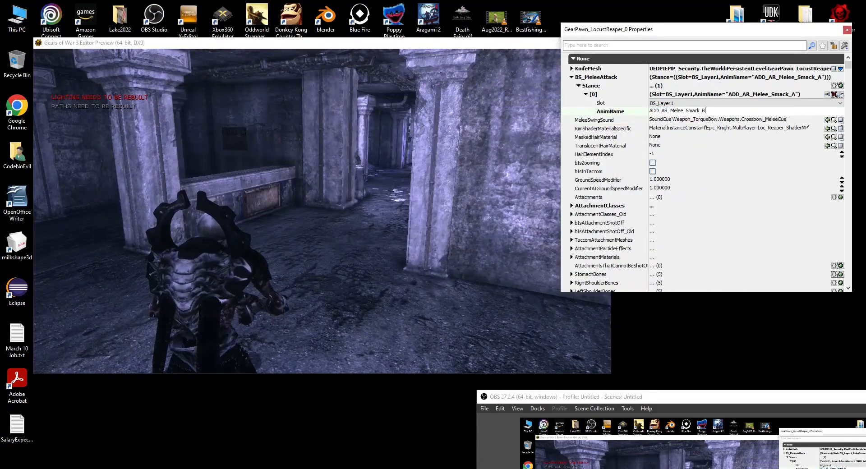
{"action": "type", "text": "B"}
{"action": "key", "text": "Return"}
- Perform melee attacks with the Reaper in the game preview to check the Smack_B animation
{"action": "key", "text": "alt+Tab"}
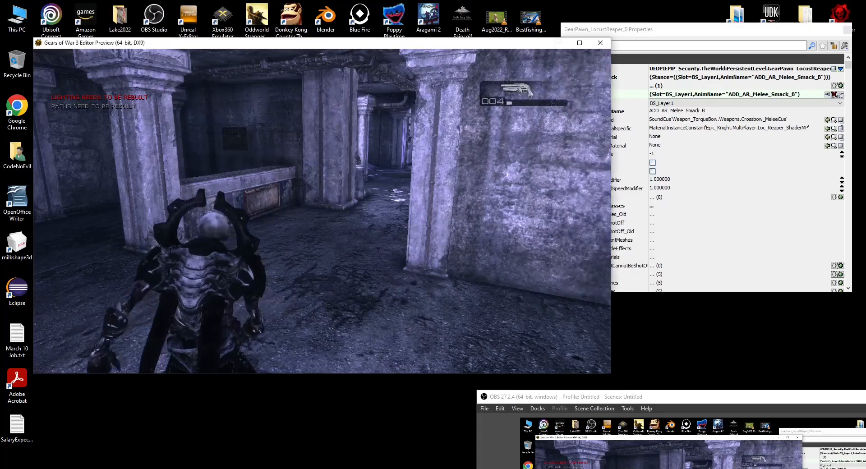
{"action": "key", "text": "f"}
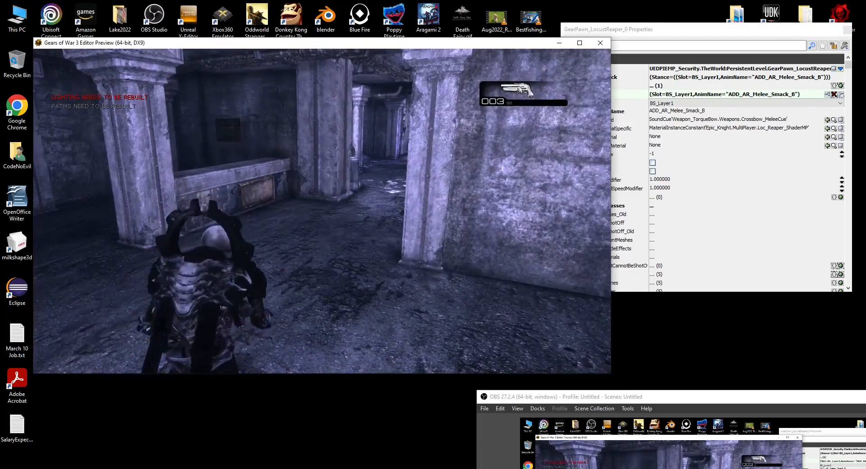
{"action": "key", "text": "f"}
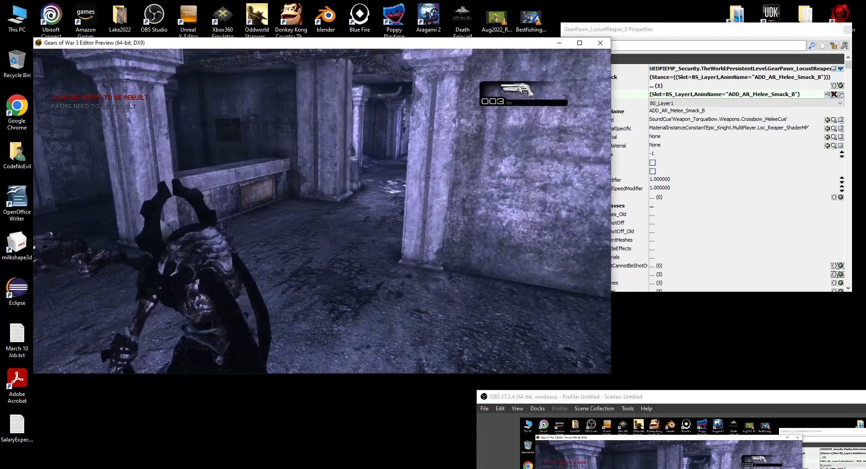
{"action": "key", "text": "alt+Tab"}
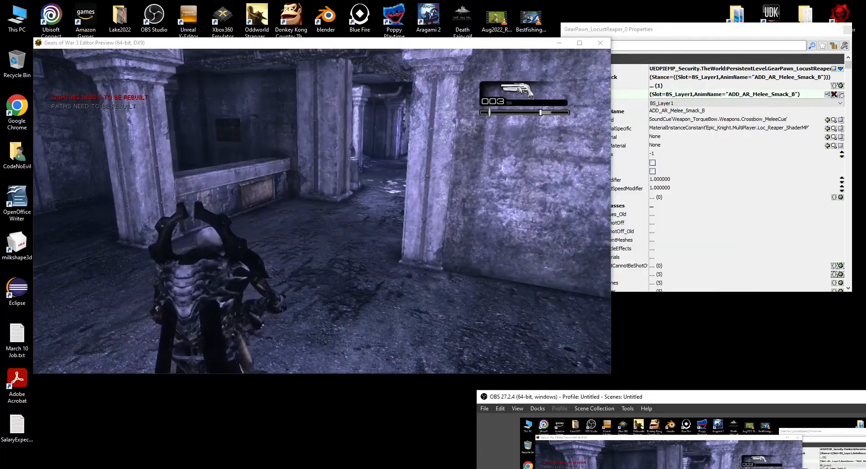
- Set the BS_MeleeAttack stance's AnimName to ADD_AR_Melee_Smack_C
{"action": "left_click", "coordinate": [722, 111]}
{"action": "key", "text": "BackSpace"}
{"action": "type", "text": "C"}
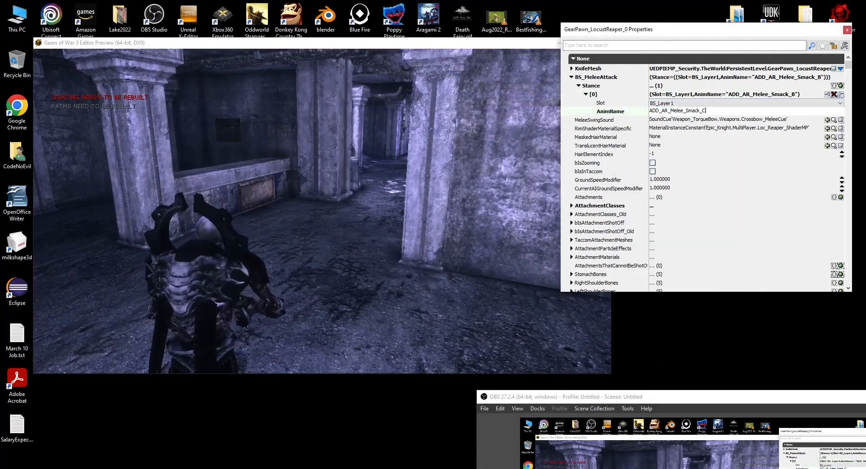
{"action": "key", "text": "Return"}
- Move the Reaper along the corridor in the game preview and perform repeated melee attacks to check the Smack_C animation
{"action": "key", "text": "alt+Tab"}
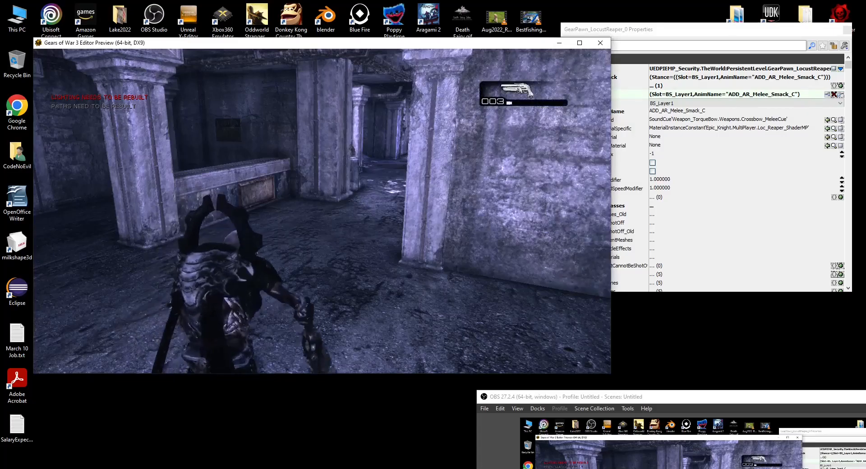
{"action": "key", "text": "f"}
{"action": "key", "text": "w"}
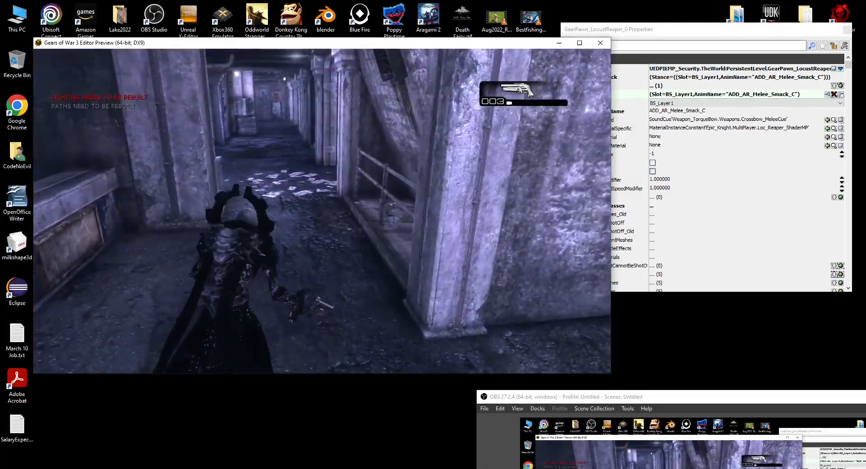
{"action": "key", "text": "f"}
{"action": "key", "text": "f"}
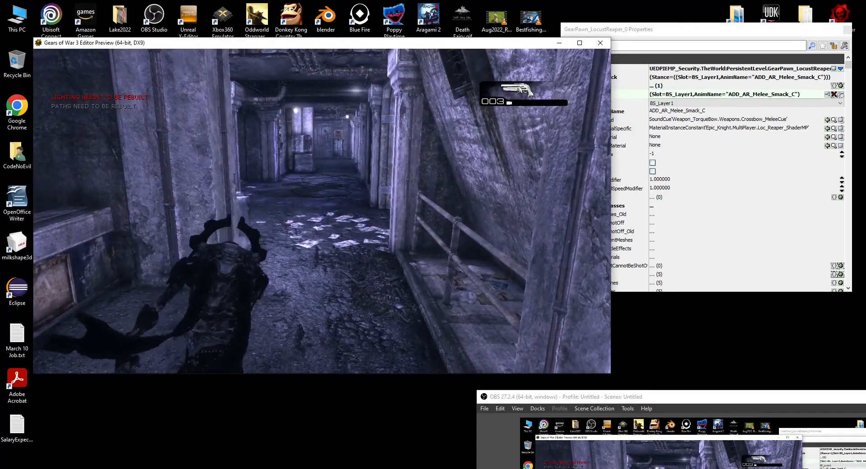
{"action": "key", "text": "w"}
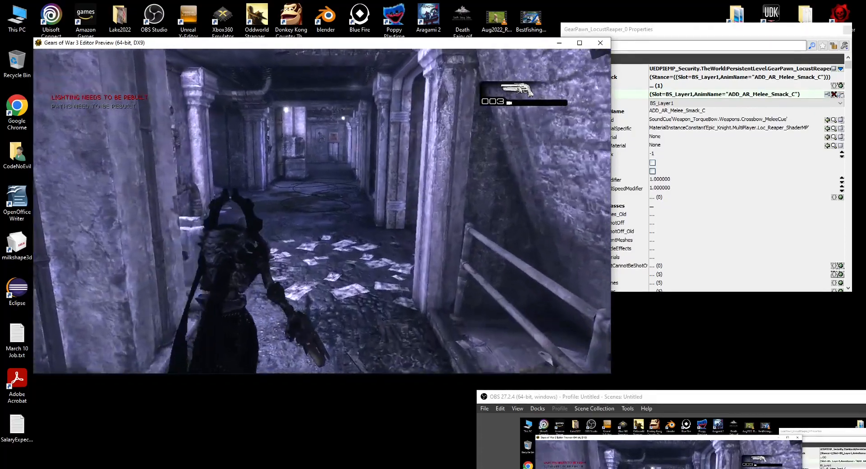
{"action": "key", "text": "f"}
{"action": "key", "text": "w"}
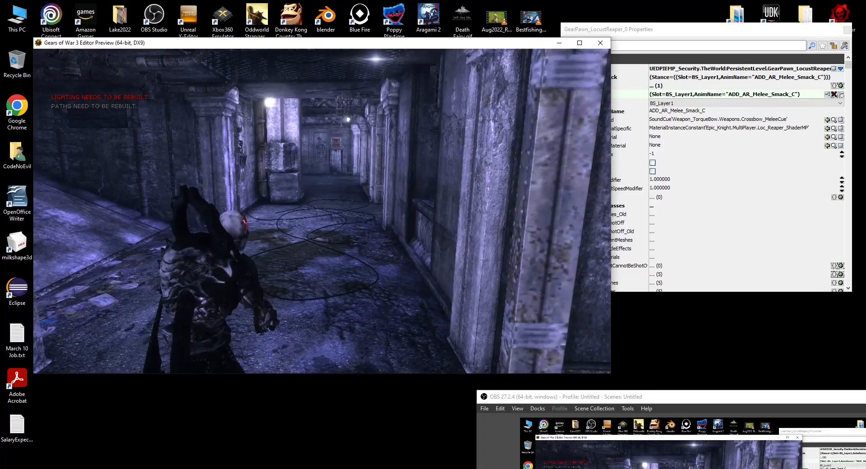
- Filter the Reaper pawn's properties for "anims" and examine the AnimSets entries, including Reaper_Melee_Anims and Raam_Animation
{"action": "key", "text": "alt+Tab"}
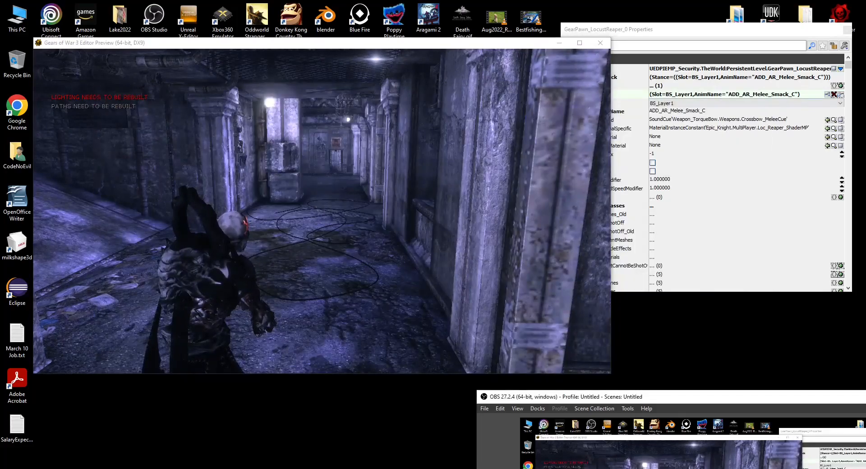
{"action": "key", "text": "alt+Tab"}
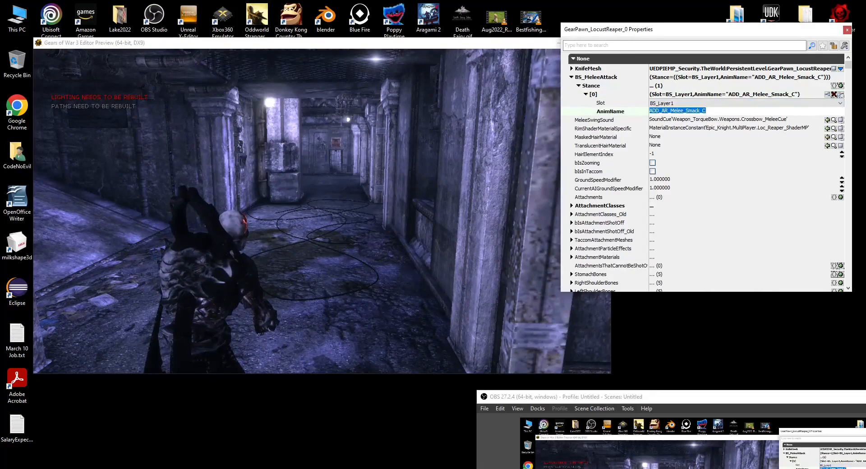
{"action": "left_click", "coordinate": [667, 45]}
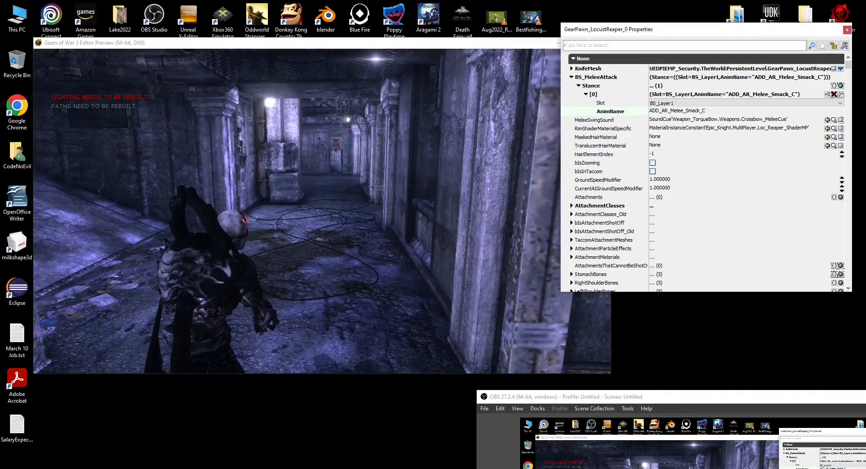
{"action": "type", "text": "anims"}
{"action": "left_click_drag", "start_coordinate": [847, 92], "coordinate": [847, 253]}
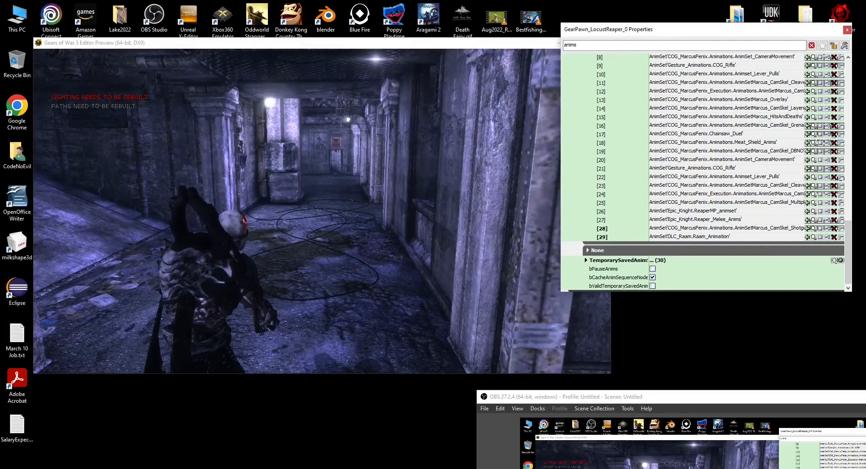
{"action": "left_click_drag", "start_coordinate": [848, 254], "coordinate": [848, 212]}
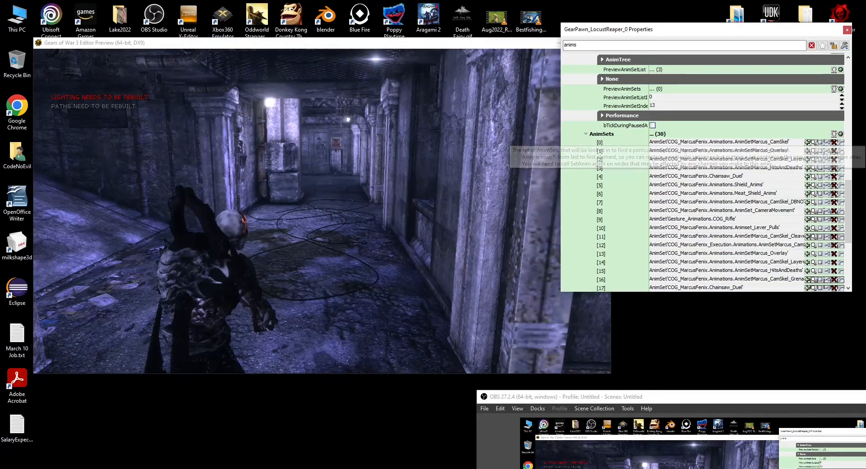
{"action": "scroll", "coordinate": [730, 138], "scroll_direction": "down", "scroll_amount": 3}
{"action": "scroll", "coordinate": [704, 171], "scroll_direction": "down", "scroll_amount": 10}
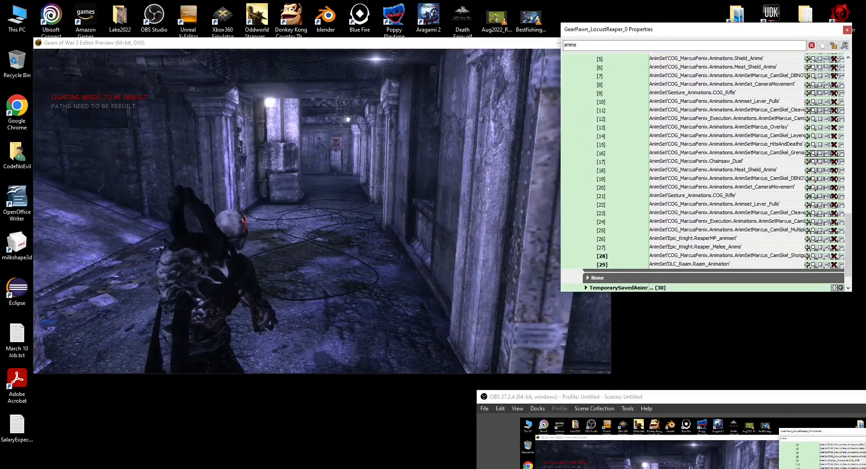
{"action": "left_click", "coordinate": [695, 247]}
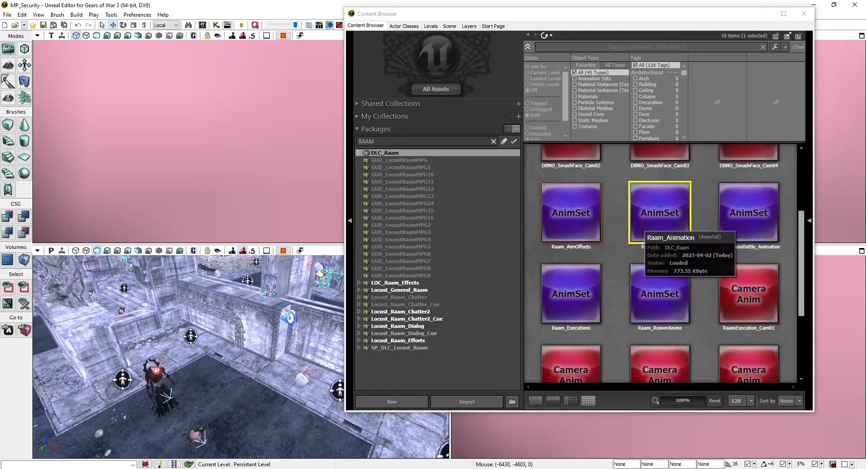
- Filter the Content Browser packages for "knight", open Epic_Knight's Reaper_Melee_Anims AnimSet, and show its animation sequences
{"action": "left_click_drag", "start_coordinate": [378, 141], "coordinate": [341, 142]}
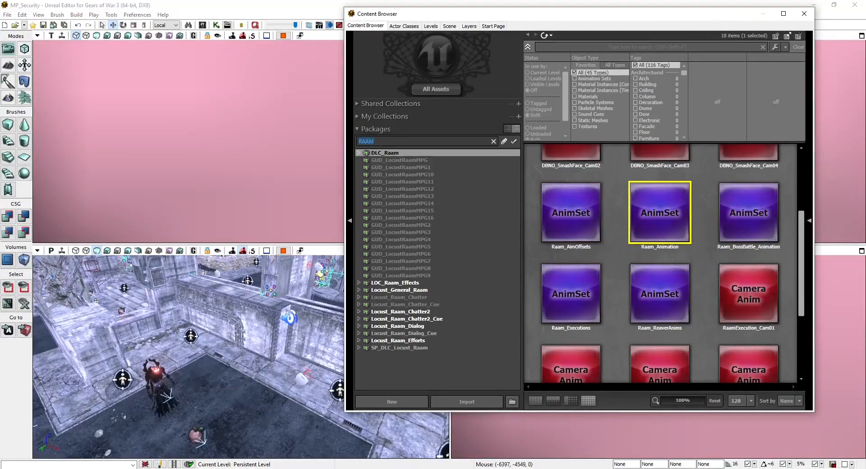
{"action": "type", "text": "knight"}
{"action": "left_click", "coordinate": [386, 152]}
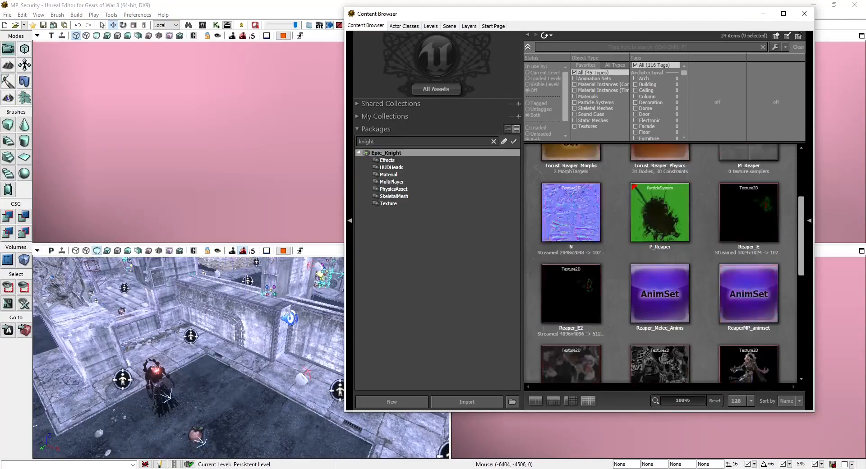
{"action": "double_click", "coordinate": [652, 318]}
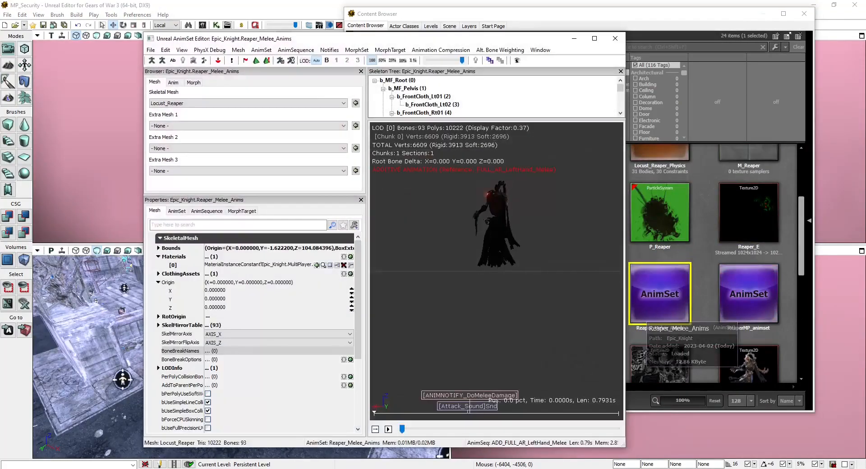
{"action": "left_click_drag", "start_coordinate": [496, 288], "coordinate": [501, 252]}
{"action": "left_click", "coordinate": [173, 83]}
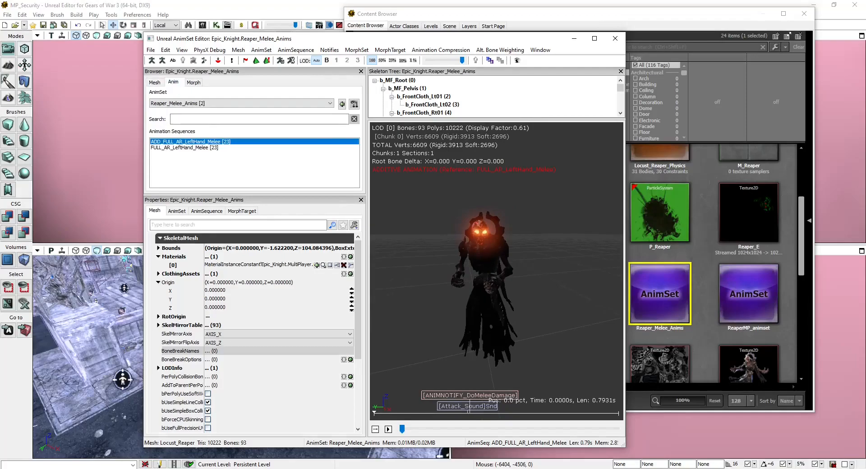
- Play the FULL_AR_LeftHand_Melee and ADD_FULL_AR_LeftHand_Melee sequences on the Reaper mesh
{"action": "left_click", "coordinate": [194, 148]}
{"action": "left_click_drag", "start_coordinate": [496, 288], "coordinate": [478, 253]}
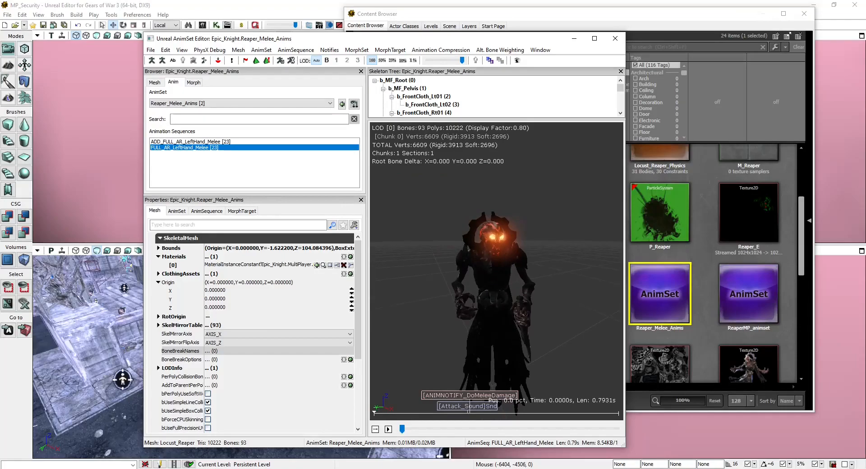
{"action": "left_click", "coordinate": [388, 429]}
{"action": "mouse_move", "coordinate": [496, 289]}
{"action": "left_mouse_down"}
{"action": "mouse_move", "coordinate": [464, 289]}
{"action": "mouse_move", "coordinate": [505, 282]}
{"action": "left_mouse_up"}
{"action": "left_click", "coordinate": [190, 142]}
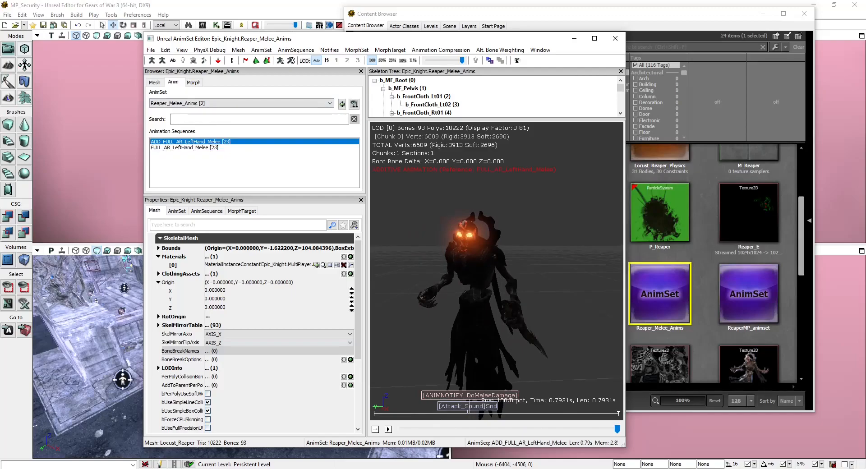
{"action": "left_click", "coordinate": [388, 429]}
- Filter the Content Browser packages for "RAAM" and open the Raam_Animation AnimSet from DLC_Raam
{"action": "left_click", "coordinate": [705, 321]}
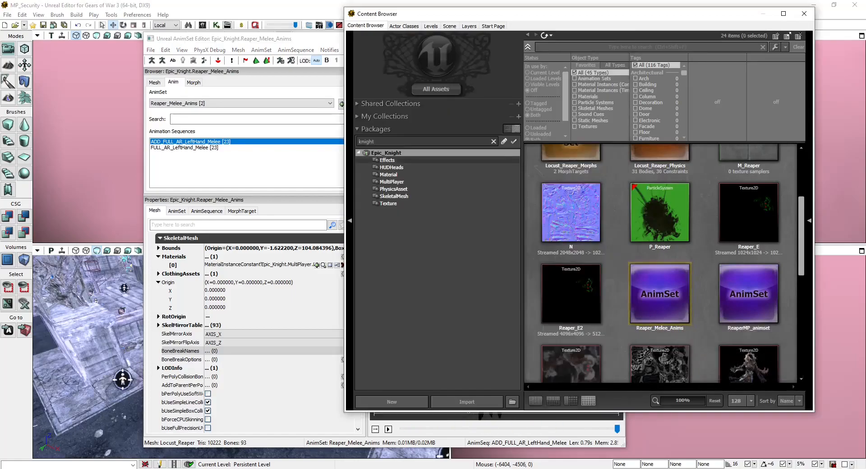
{"action": "left_click", "coordinate": [391, 141]}
{"action": "type", "text": "RAAM"}
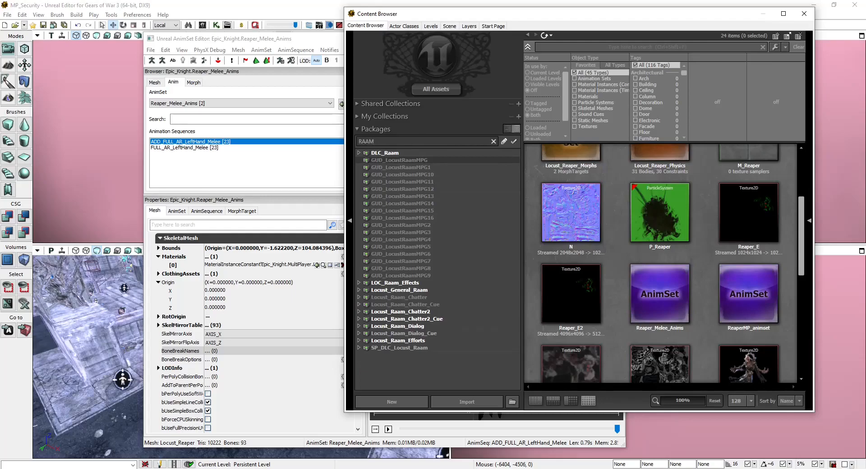
{"action": "left_click", "coordinate": [385, 152]}
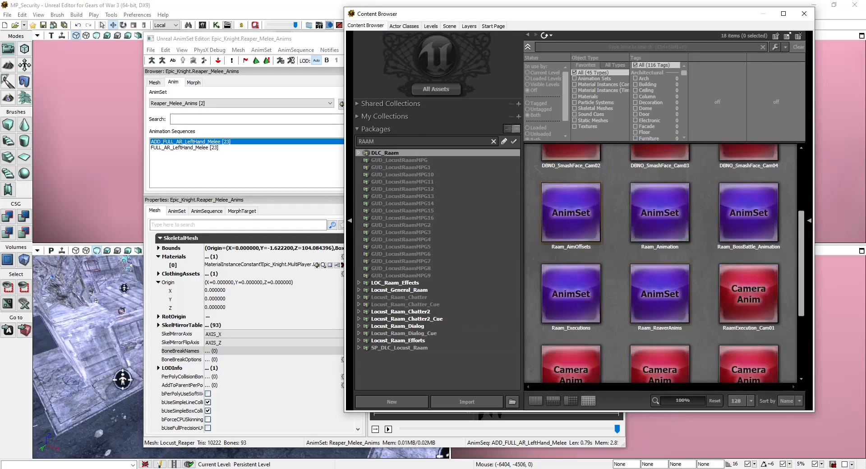
{"action": "double_click", "coordinate": [660, 212]}
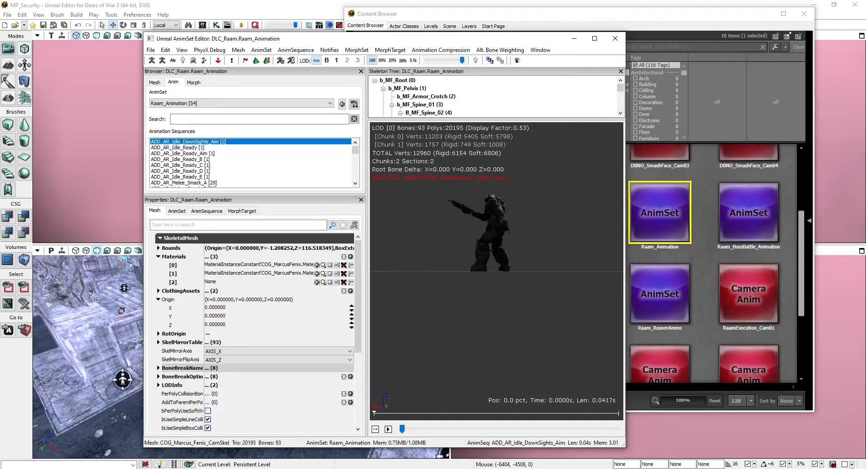
- Find the ADD_AR_Melee_Smack_C sequence in Raam_Animation and play it, viewing the character from the front
{"action": "scroll", "coordinate": [253, 163], "scroll_direction": "down", "scroll_amount": 15}
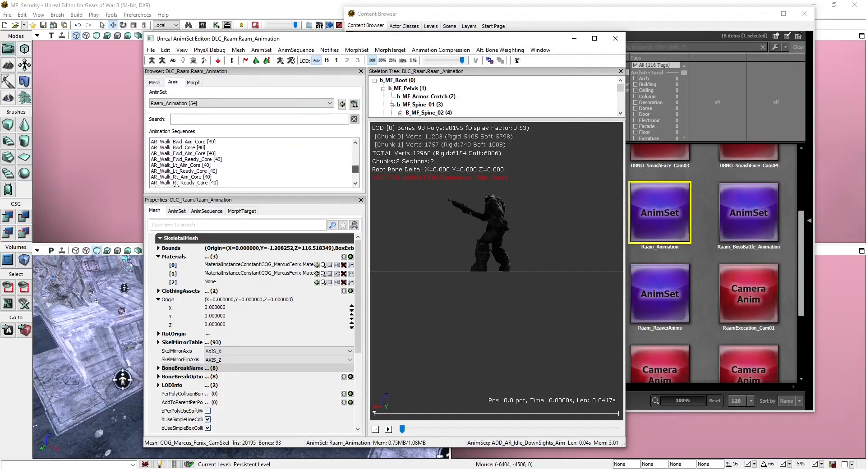
{"action": "scroll", "coordinate": [253, 163], "scroll_direction": "up", "scroll_amount": 5}
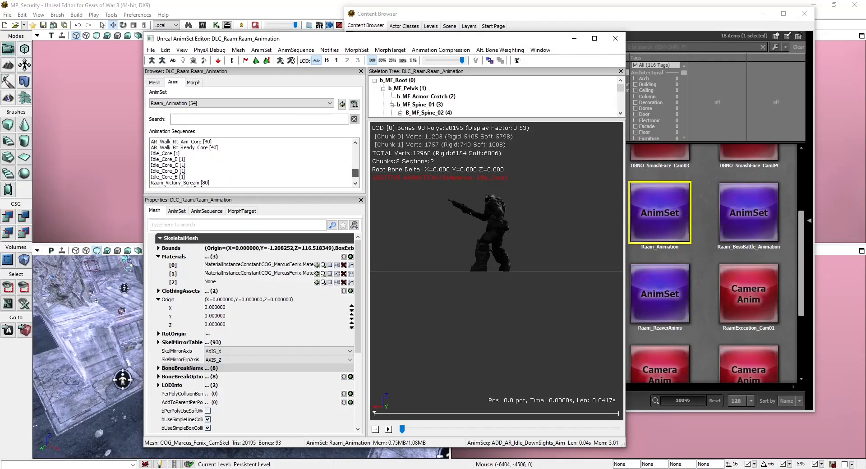
{"action": "scroll", "coordinate": [252, 162], "scroll_direction": "up", "scroll_amount": 5}
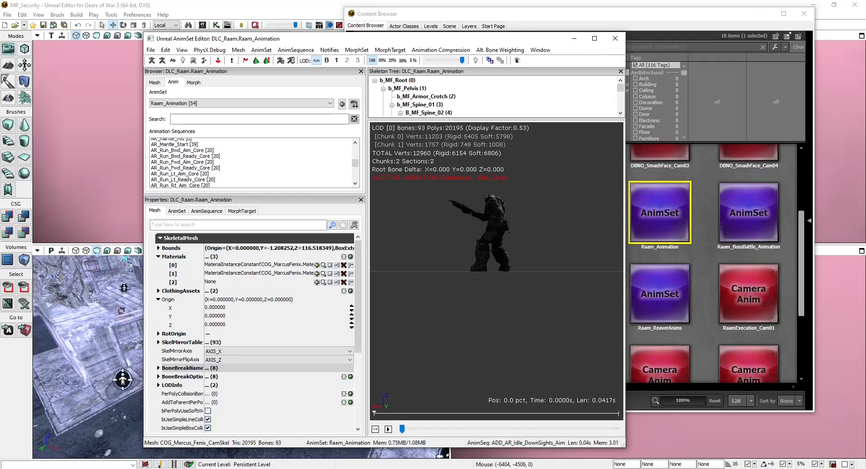
{"action": "scroll", "coordinate": [253, 162], "scroll_direction": "up", "scroll_amount": 2}
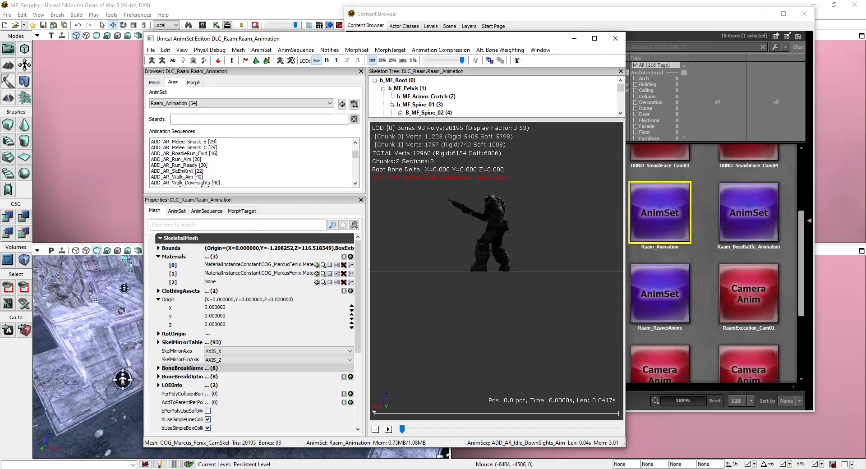
{"action": "left_click", "coordinate": [184, 147]}
{"action": "left_click_drag", "start_coordinate": [496, 270], "coordinate": [586, 295]}
{"action": "right_click_drag", "start_coordinate": [496, 271], "coordinate": [495, 212]}
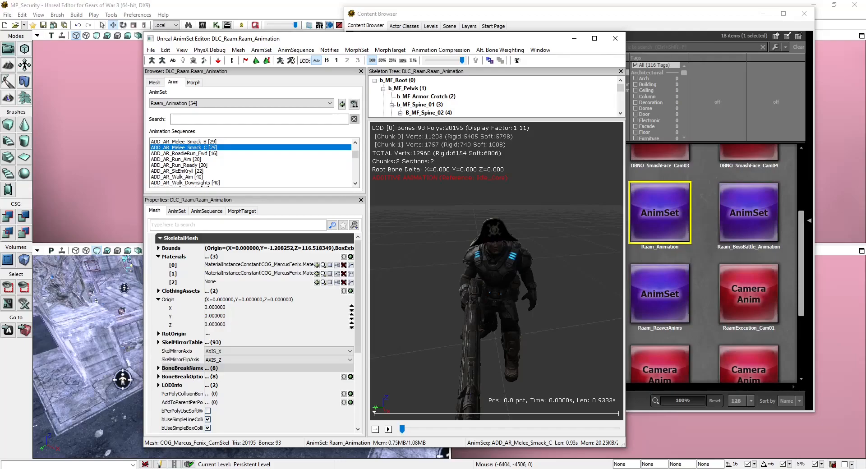
{"action": "left_click", "coordinate": [388, 429]}
{"action": "left_click_drag", "start_coordinate": [496, 270], "coordinate": [493, 246]}
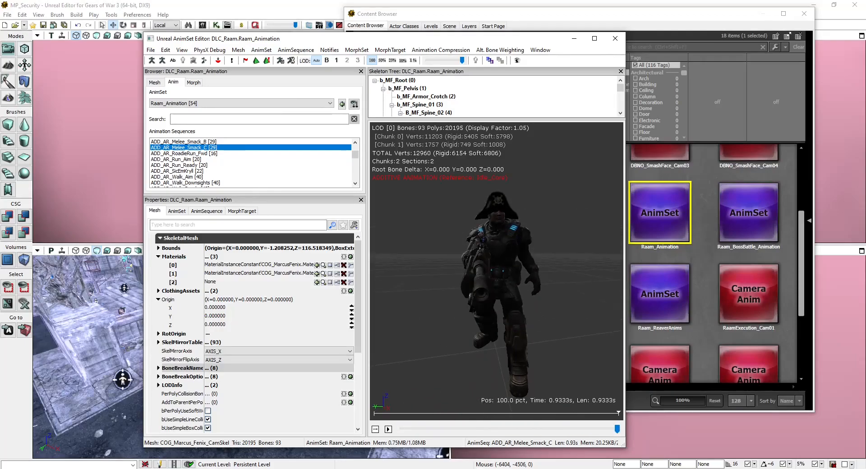
- Replay the RAAM melee sequence, filter the Content Browser packages for "knight" and reopen Epic_Knight's Reaper_Melee_Anims AnimSet
{"action": "left_click", "coordinate": [388, 429]}
{"action": "left_click", "coordinate": [183, 142]}
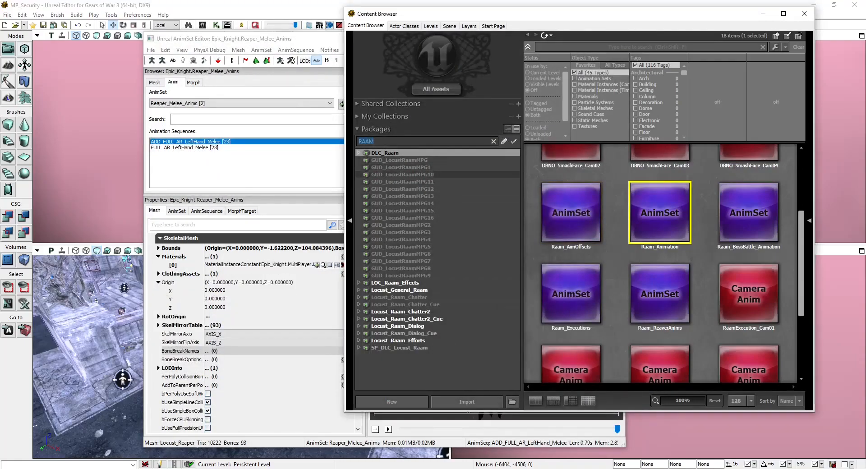
{"action": "type", "text": "knight"}
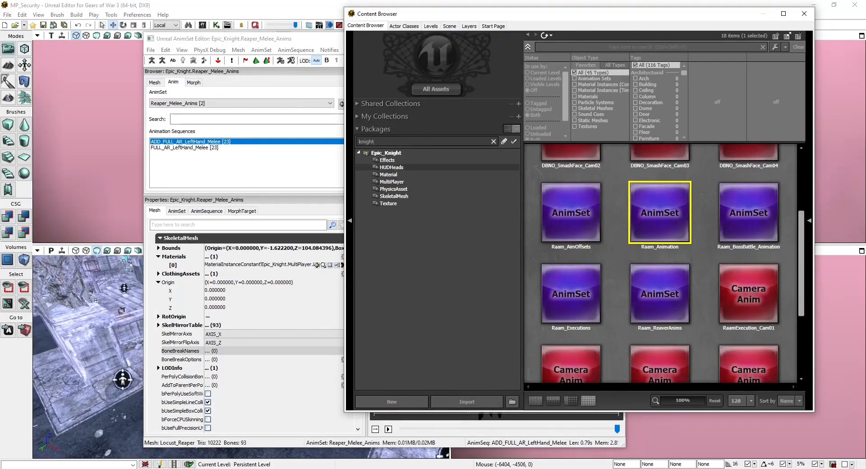
{"action": "left_click", "coordinate": [385, 153]}
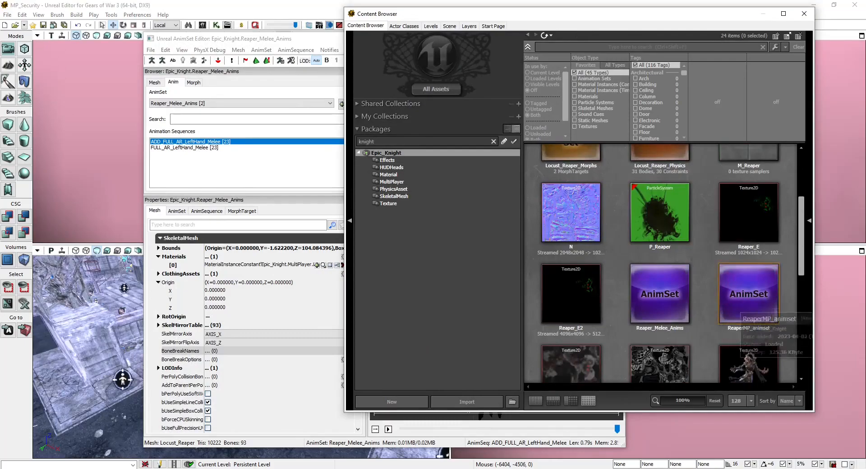
{"action": "double_click", "coordinate": [661, 315]}
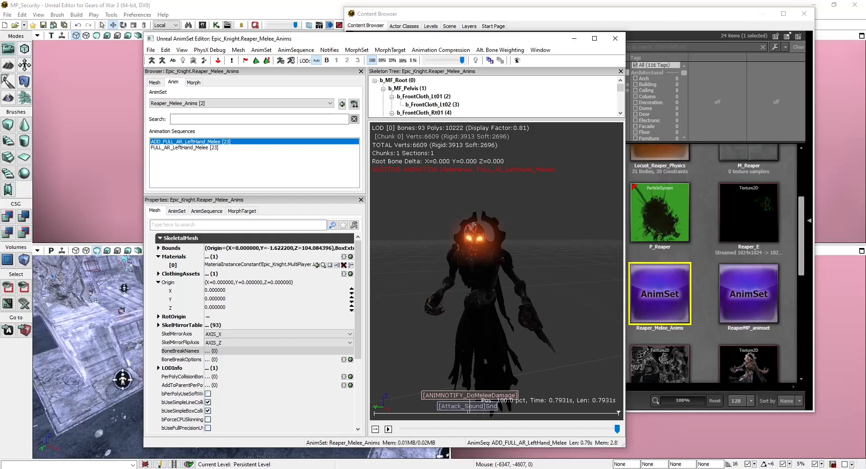
- Copy the name of the ADD_FULL_AR_LeftHand_Melee sequence and close the AnimSet editor
{"action": "left_click", "coordinate": [295, 49]}
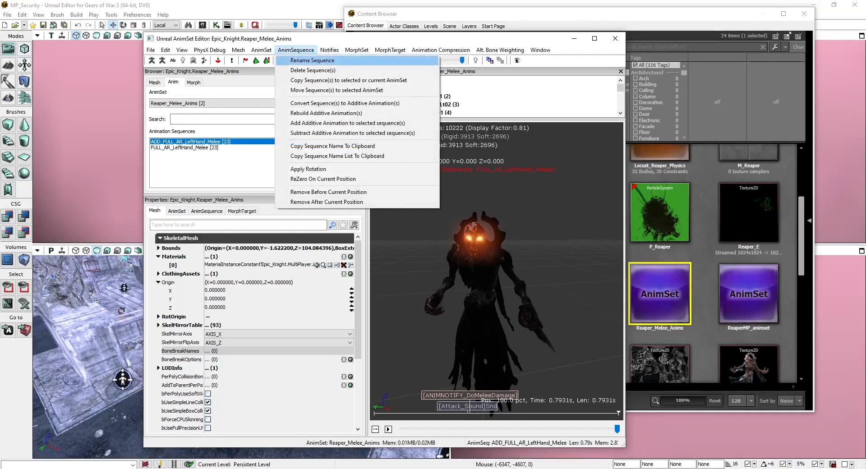
{"action": "left_click", "coordinate": [306, 69]}
{"action": "key", "text": "ctrl+c"}
{"action": "left_click", "coordinate": [713, 250]}
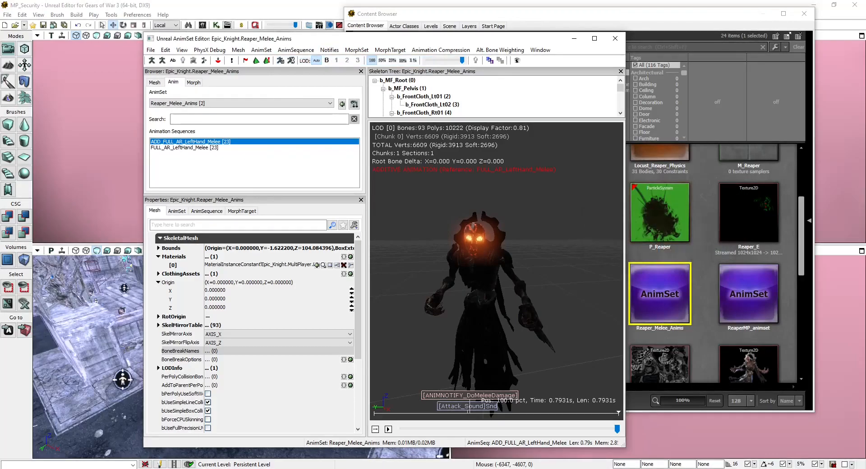
{"action": "left_click", "coordinate": [614, 38]}
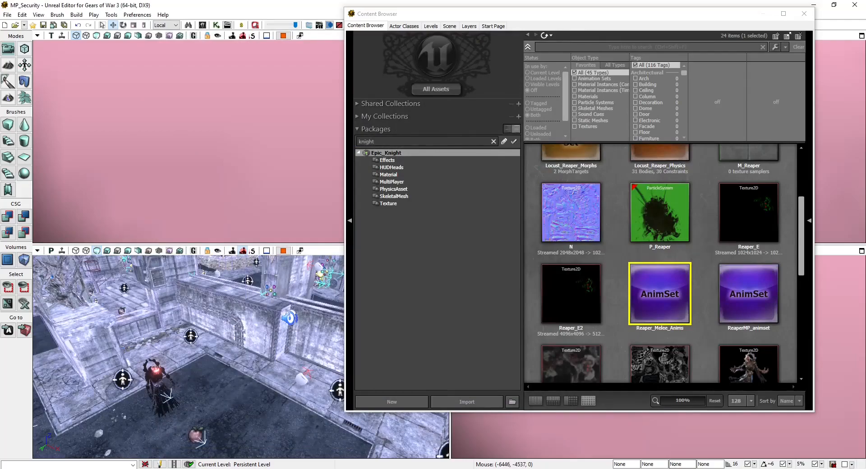
- Switch to the game preview and the GearPawn_LocustReaper_0 properties, and highlight the Epic_Knight.Reaper_Melee_Anims entry in the AnimSets list
{"action": "key", "text": "alt+Tab"}
{"action": "key", "text": "alt+Tab"}
{"action": "key", "text": "Tab"}
{"action": "key", "text": "Tab"}
{"action": "key", "text": "Tab"}
{"action": "key", "text": "Tab"}
{"action": "key", "text": "Tab"}
{"action": "key", "text": "Tab"}
{"action": "key", "text": "Escape"}
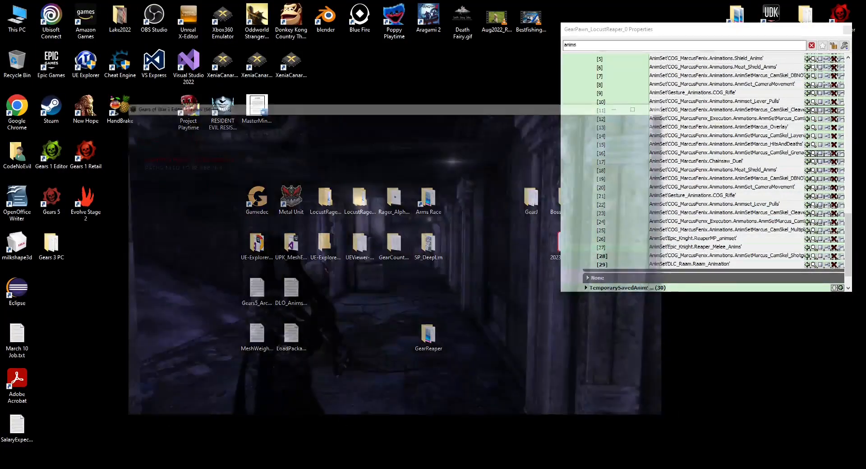
{"action": "key", "text": "alt+Tab"}
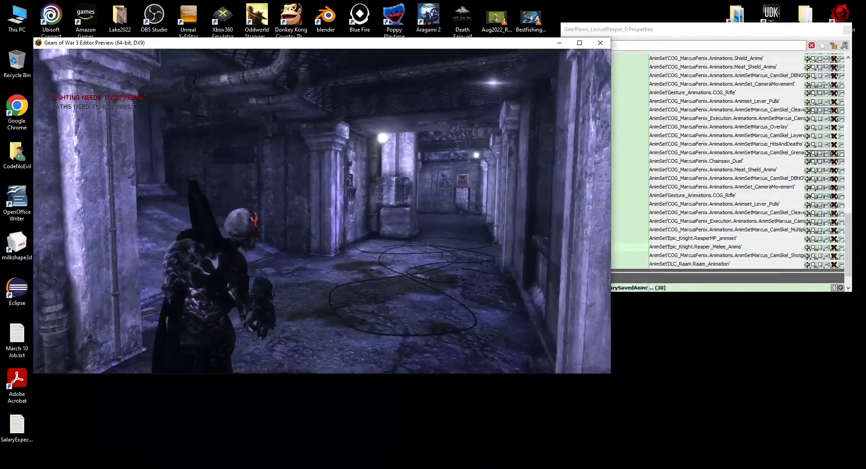
{"action": "key", "text": "alt+Tab"}
{"action": "key", "text": "alt+Tab"}
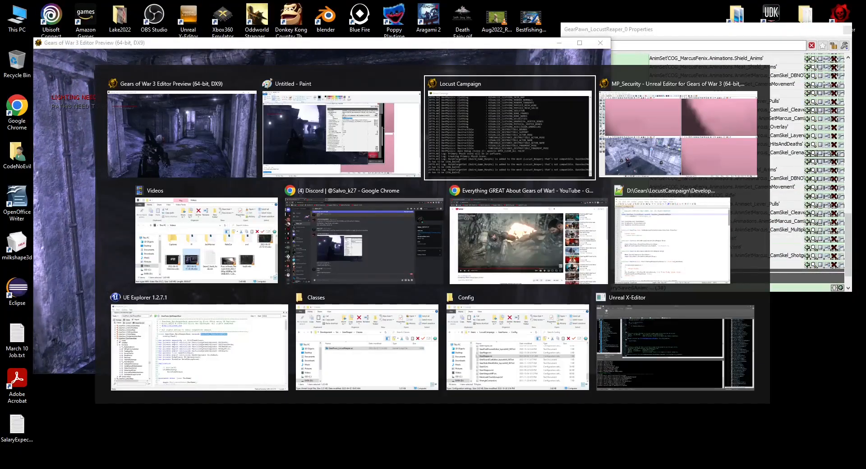
{"action": "left_click", "coordinate": [696, 247]}
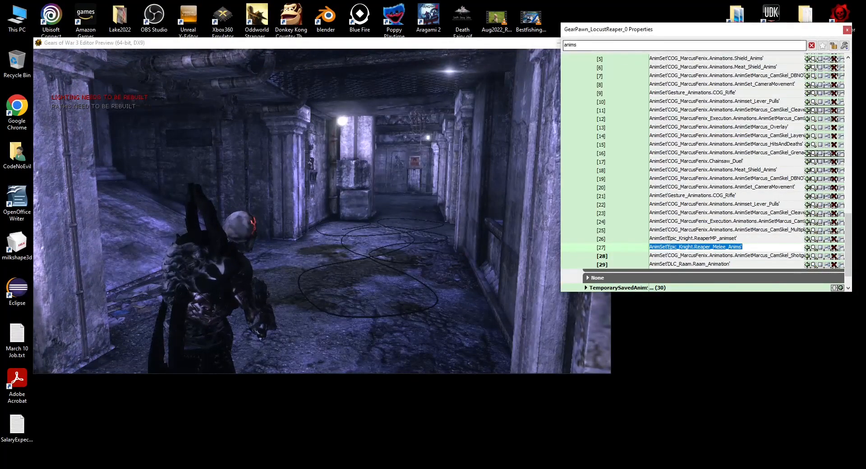
- Clear the property filter and set the BS_MeleeAttack stance's AnimName to ADD_FULL_AR_LeftHand_Melee
{"action": "left_click_drag", "start_coordinate": [847, 245], "coordinate": [848, 92]}
{"action": "left_click", "coordinate": [811, 45]}
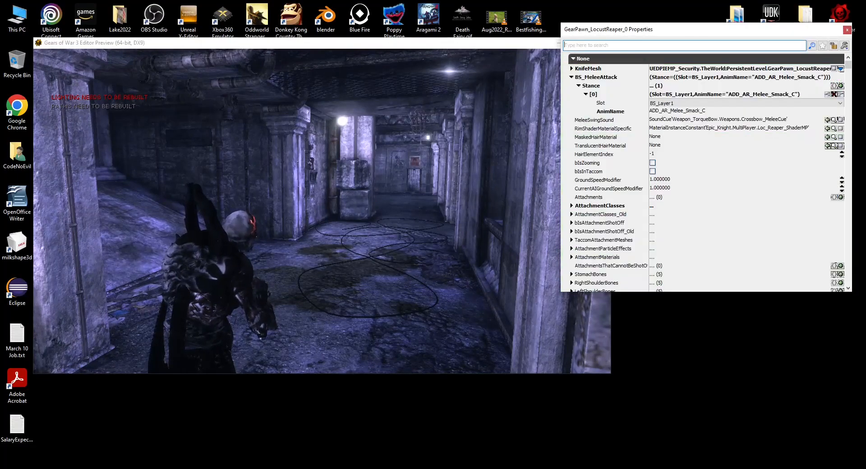
{"action": "left_click", "coordinate": [721, 111]}
{"action": "key", "text": "ctrl+v"}
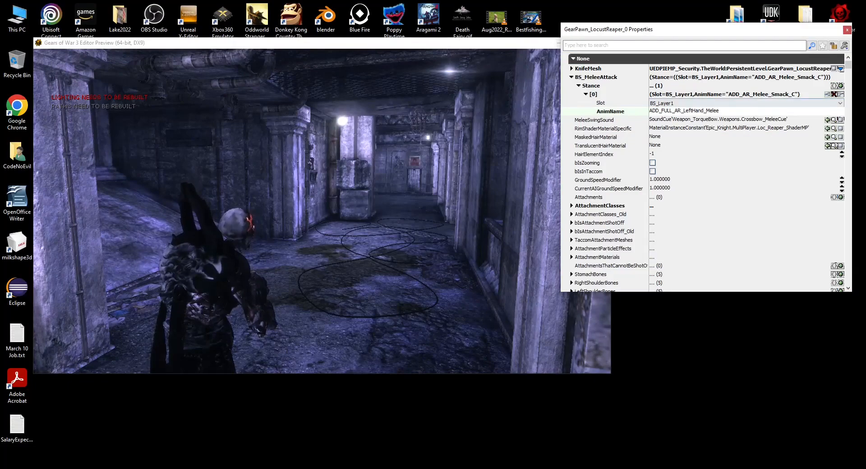
{"action": "key", "text": "Return"}
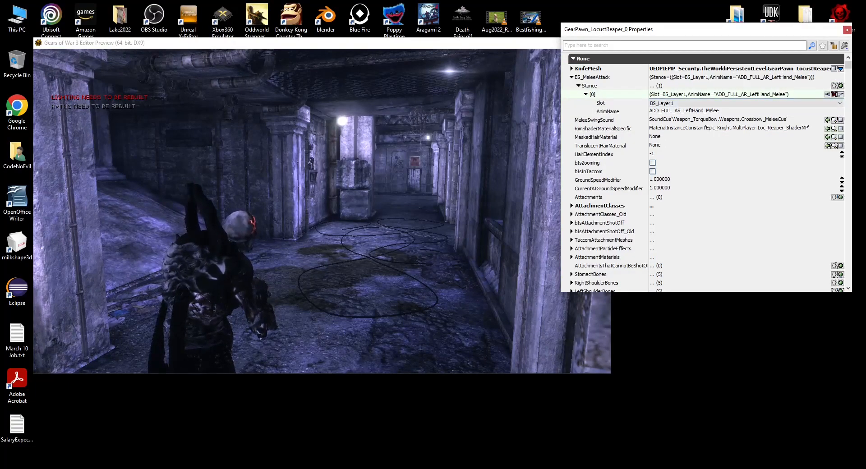
- Test the Reaper's melee attack several times in the running game preview
{"action": "left_click", "coordinate": [405, 194]}
{"action": "key", "text": "f"}
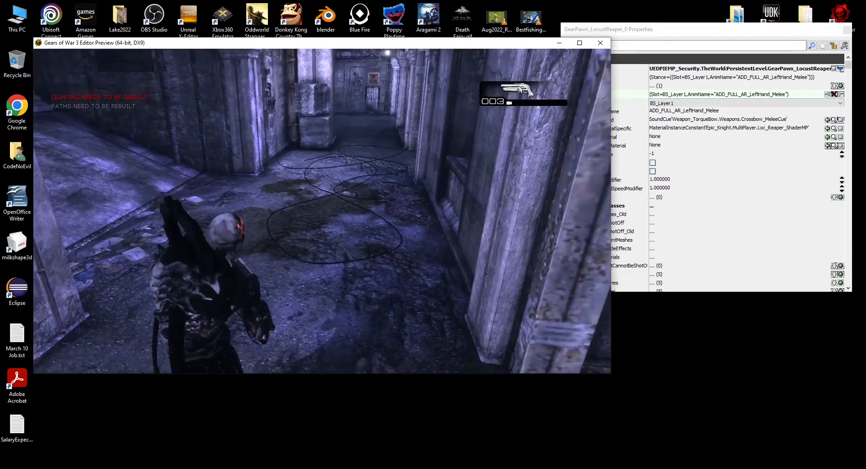
{"action": "key", "text": "f"}
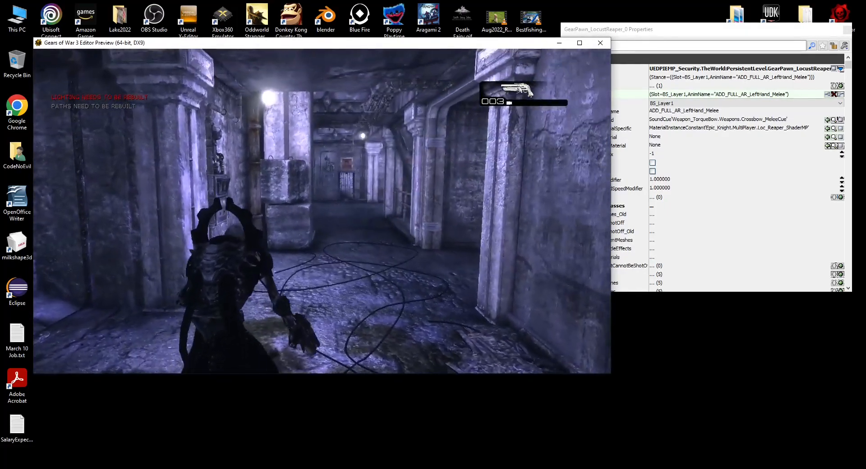
{"action": "key", "text": "f"}
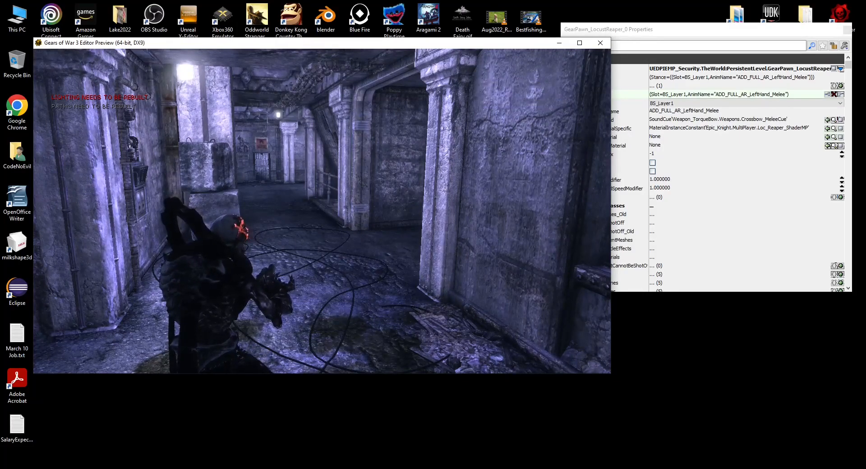
{"action": "key", "text": "f"}
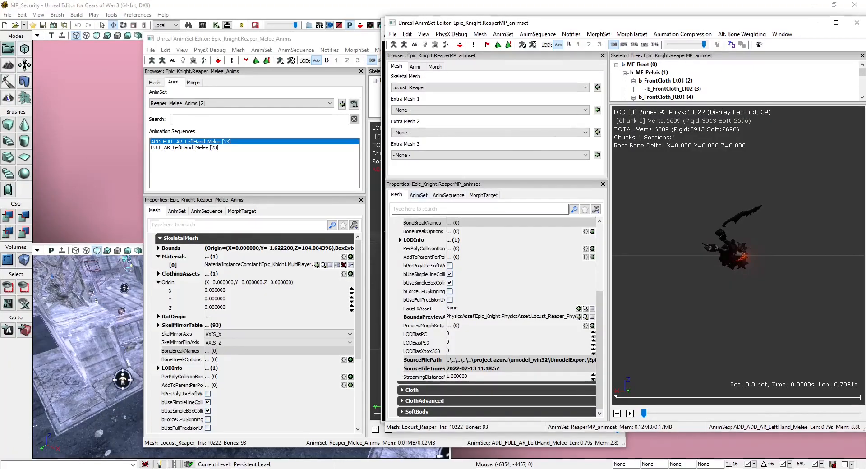
- Show the sequences of ReaperMP_animset, select Idle_Core, and move the windows so both AnimSets can be reached
{"action": "left_click_drag", "start_coordinate": [599, 351], "coordinate": [599, 284]}
{"action": "left_click", "coordinate": [414, 67]}
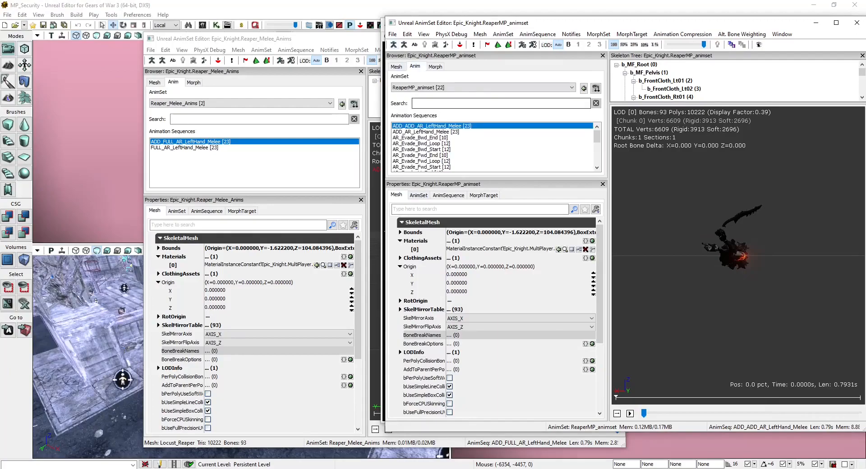
{"action": "scroll", "coordinate": [494, 146], "scroll_direction": "down", "scroll_amount": 3}
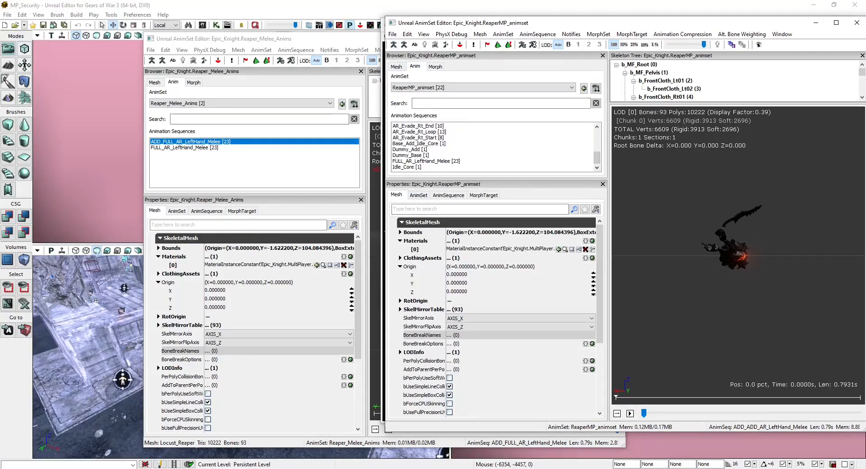
{"action": "left_click", "coordinate": [406, 166]}
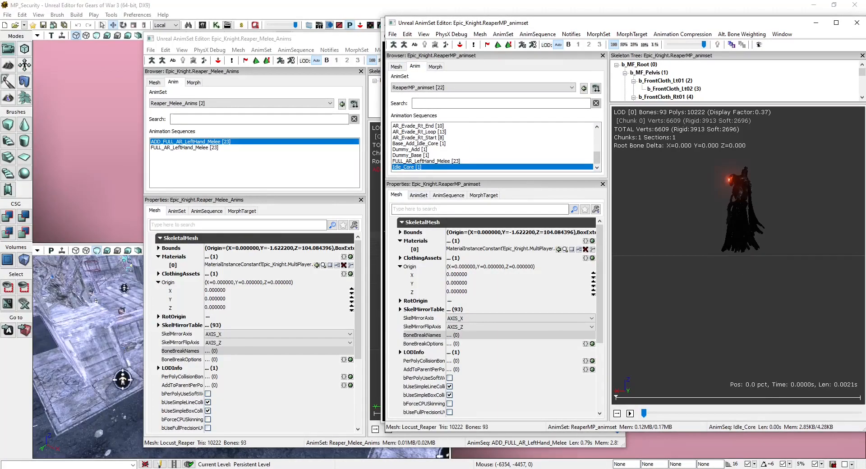
{"action": "left_click_drag", "start_coordinate": [559, 23], "coordinate": [602, 73]}
{"action": "left_click_drag", "start_coordinate": [496, 24], "coordinate": [409, 21]}
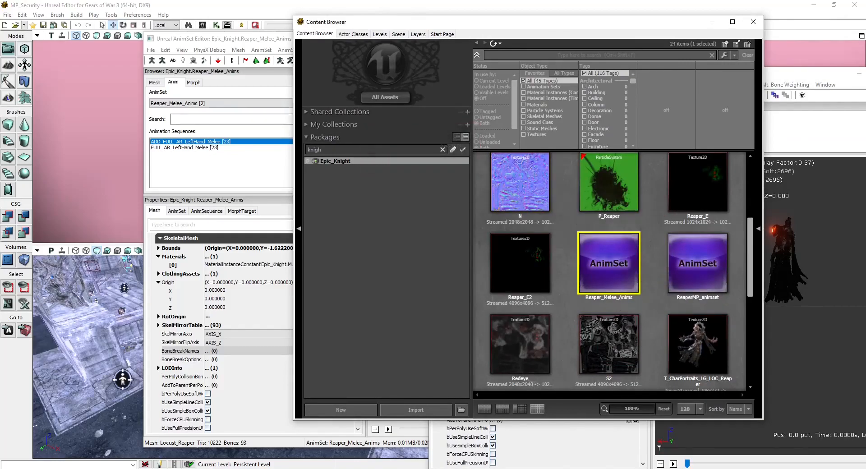
- Copy the Idle_Core sequence from ReaperMP_animset into the Reaper_Melee_Anims AnimSet
{"action": "left_click", "coordinate": [203, 147], "text": "shift"}
{"action": "left_click", "coordinate": [810, 74]}
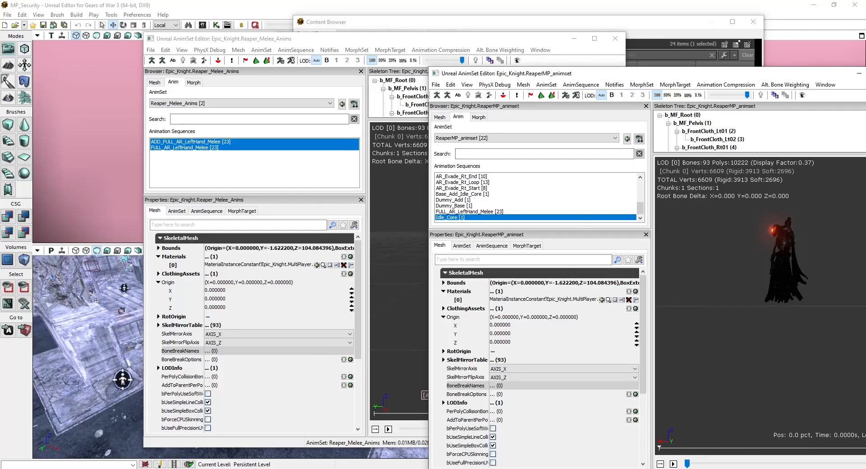
{"action": "key", "text": "ctrl+shift+f"}
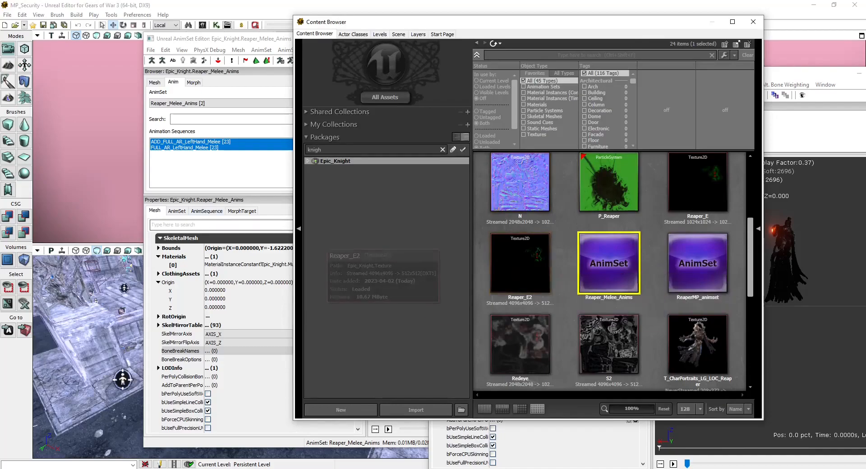
{"action": "left_click", "coordinate": [809, 74]}
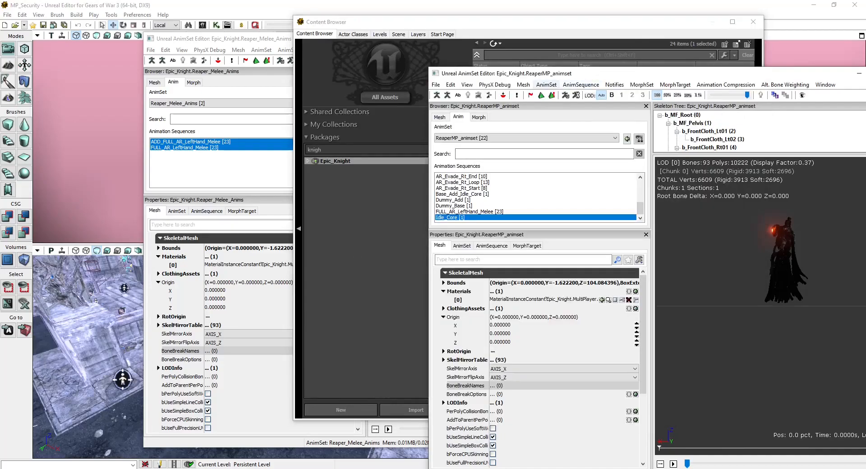
{"action": "left_click", "coordinate": [581, 85]}
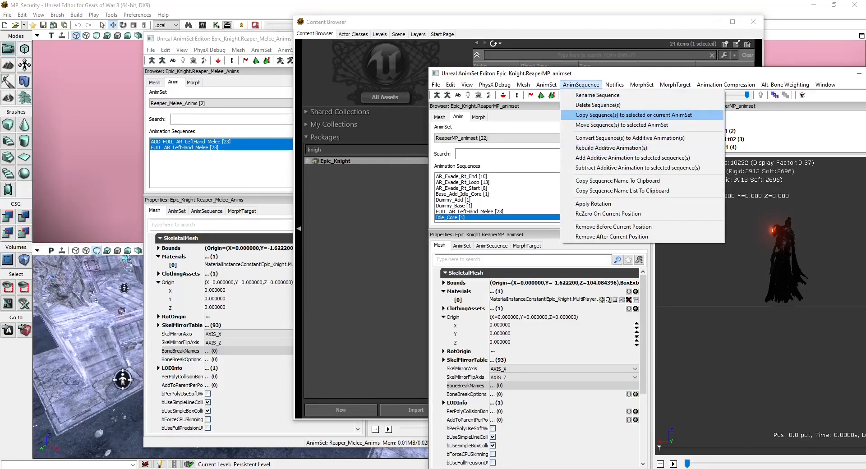
{"action": "left_click", "coordinate": [633, 115]}
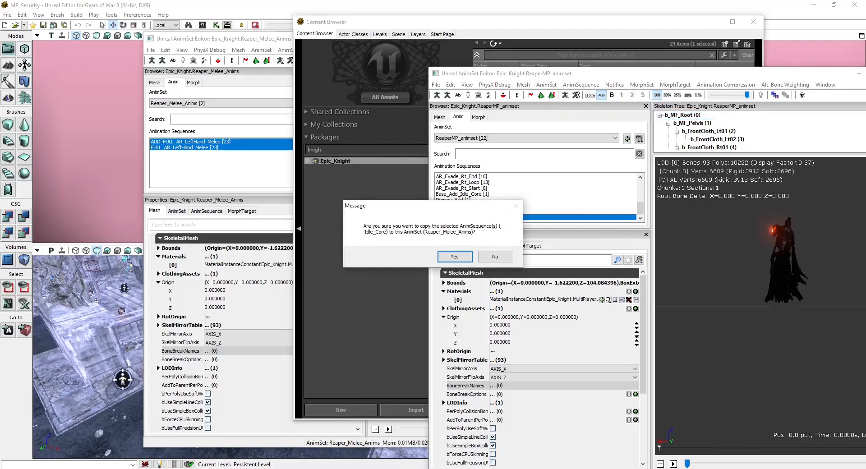
{"action": "left_click", "coordinate": [454, 256]}
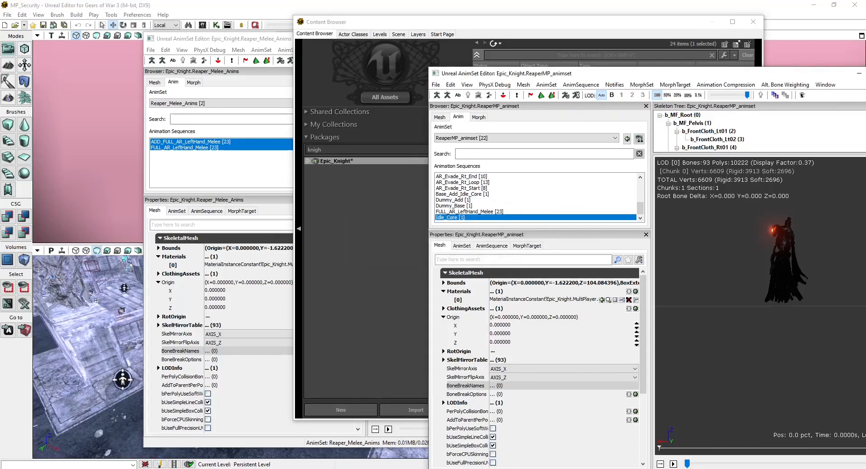
- Close the ReaperMP_animset editor and reopen the Reaper_Melee_Anims AnimSet to refresh its sequence list
{"action": "left_click_drag", "start_coordinate": [600, 73], "coordinate": [531, 76]}
{"action": "left_click", "coordinate": [830, 76]}
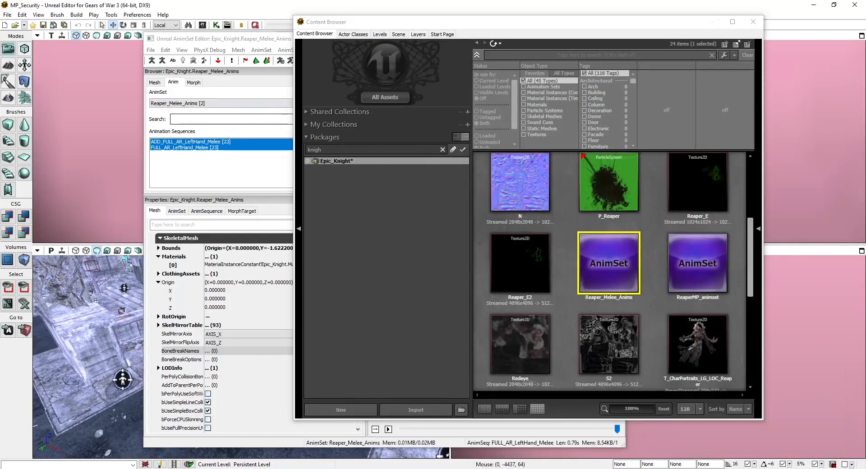
{"action": "left_click", "coordinate": [210, 148]}
{"action": "left_click", "coordinate": [615, 38]}
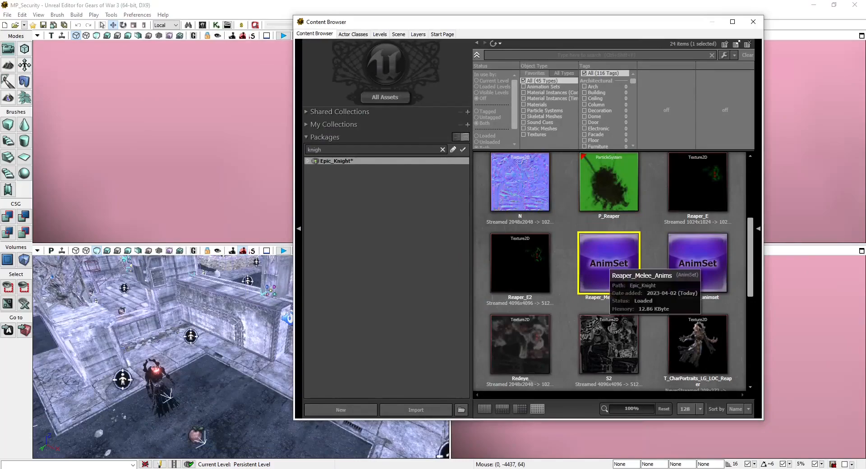
{"action": "double_click", "coordinate": [610, 261]}
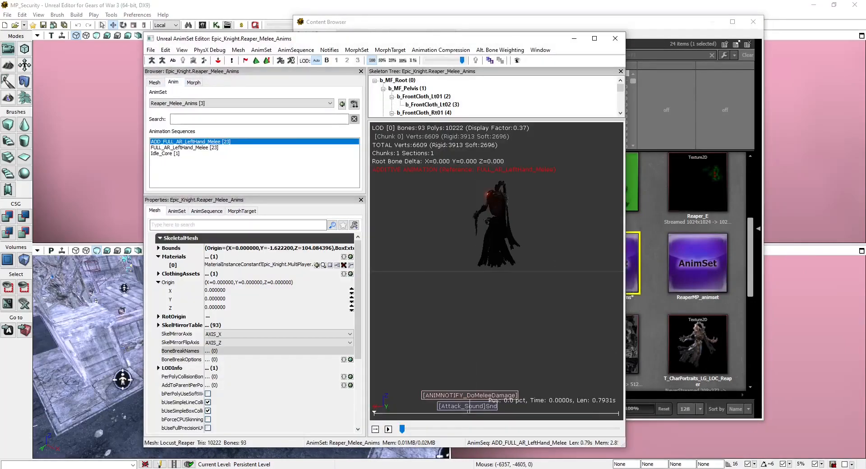
- Compare the Idle_Core pose with FULL_AR_LeftHand_Melee and ADD_FULL_AR_LeftHand_Melee from the front, and switch to the desktop
{"action": "left_click", "coordinate": [165, 154]}
{"action": "left_click_drag", "start_coordinate": [477, 253], "coordinate": [487, 220]}
{"action": "left_click", "coordinate": [185, 147]}
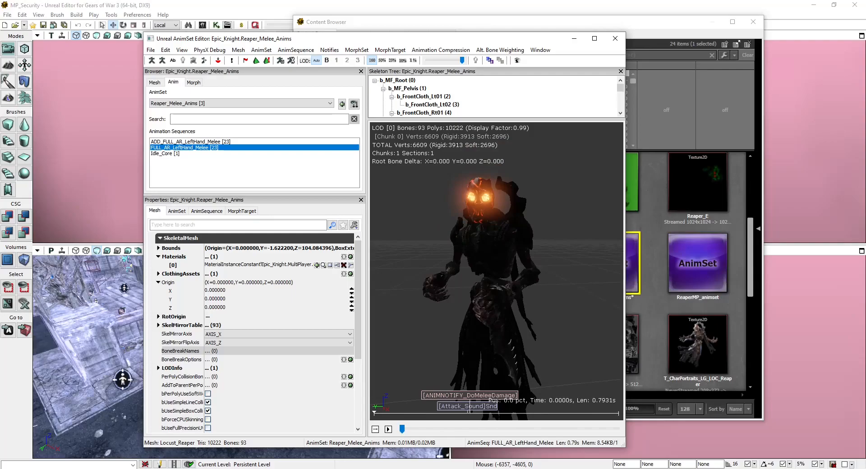
{"action": "left_click", "coordinate": [165, 153]}
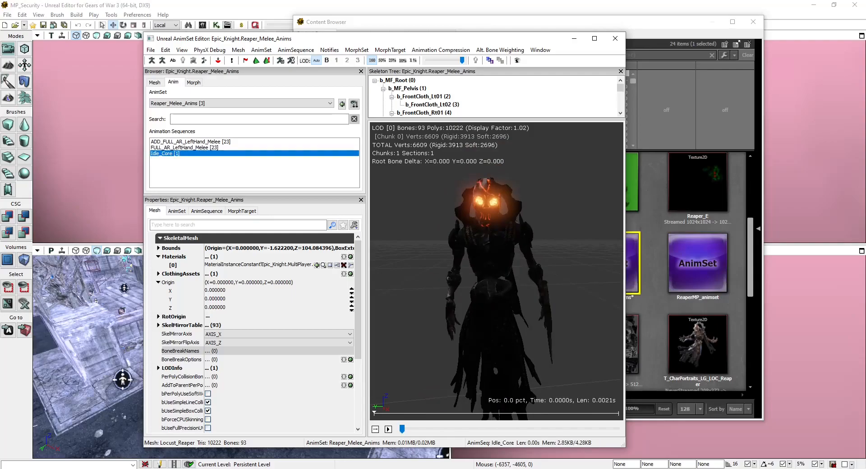
{"action": "left_click", "coordinate": [190, 142]}
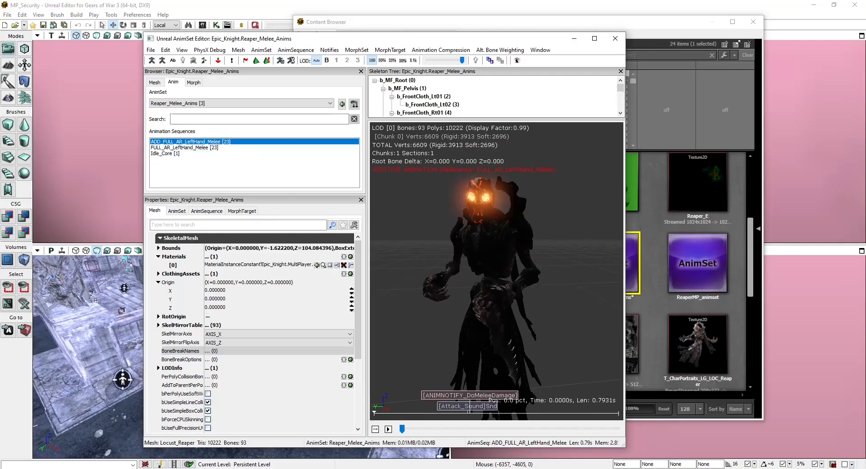
{"action": "key", "text": "super+d"}
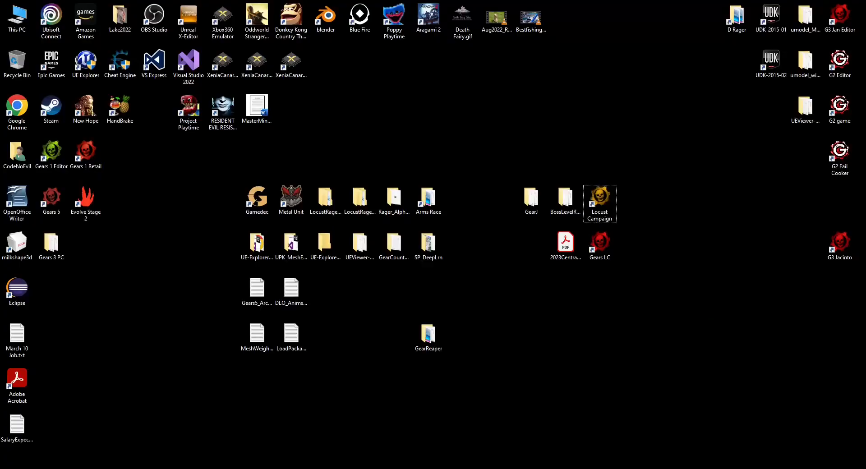
- Launch the Locust Campaign editor, open the Reaper_Melee_Fixed AnimSet from Epic_Knight.Anim, and compare its Idle_Core and FULL_AR_LeftHand_Melee sequences
{"action": "double_click", "coordinate": [599, 203]}
{"action": "mouse_move", "coordinate": [639, 468]}
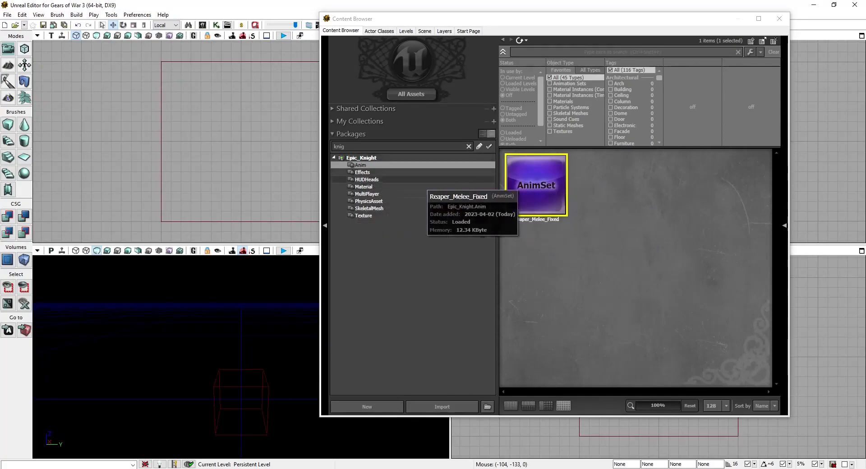
{"action": "left_click", "coordinate": [361, 157]}
{"action": "left_click", "coordinate": [360, 165]}
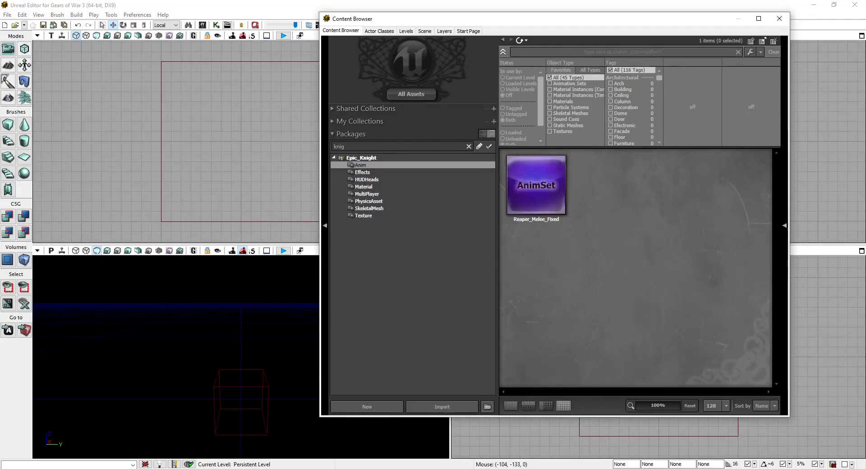
{"action": "double_click", "coordinate": [552, 187]}
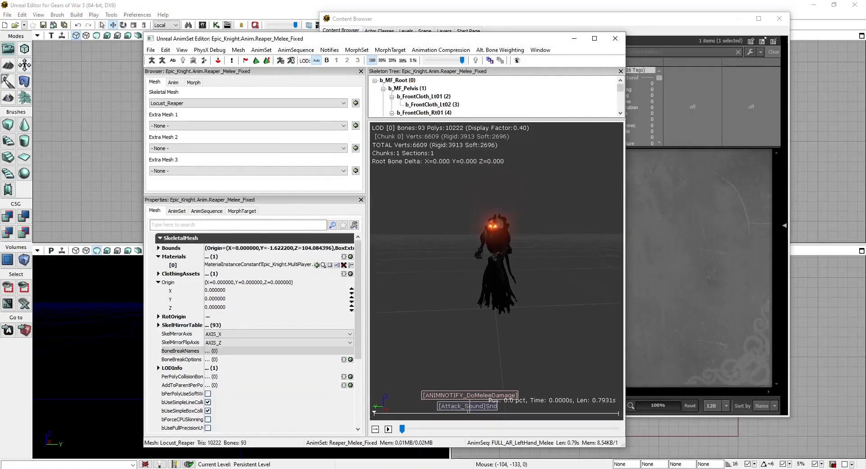
{"action": "left_click", "coordinate": [173, 83]}
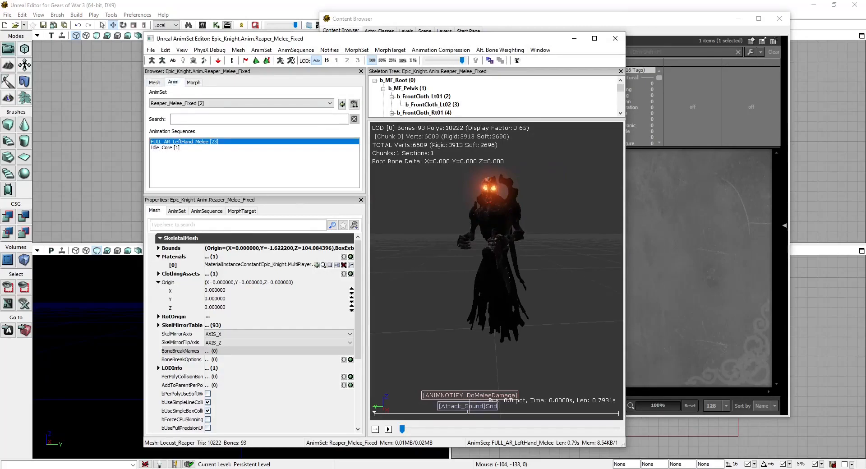
{"action": "left_click", "coordinate": [165, 148]}
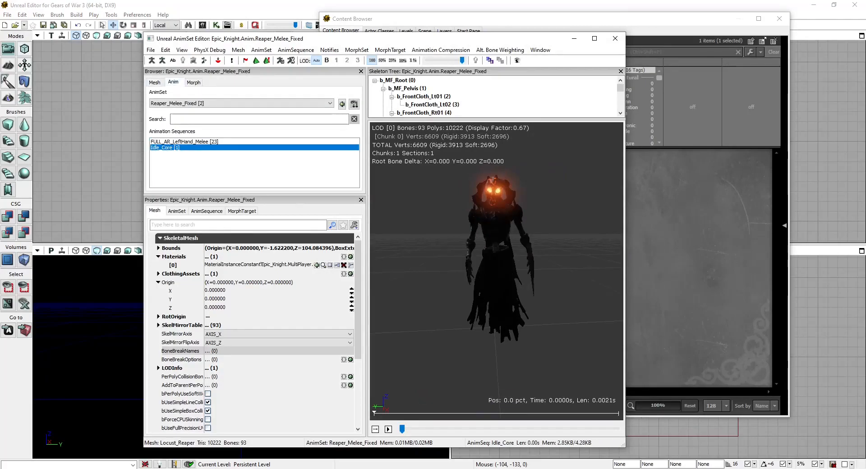
{"action": "left_click", "coordinate": [184, 142]}
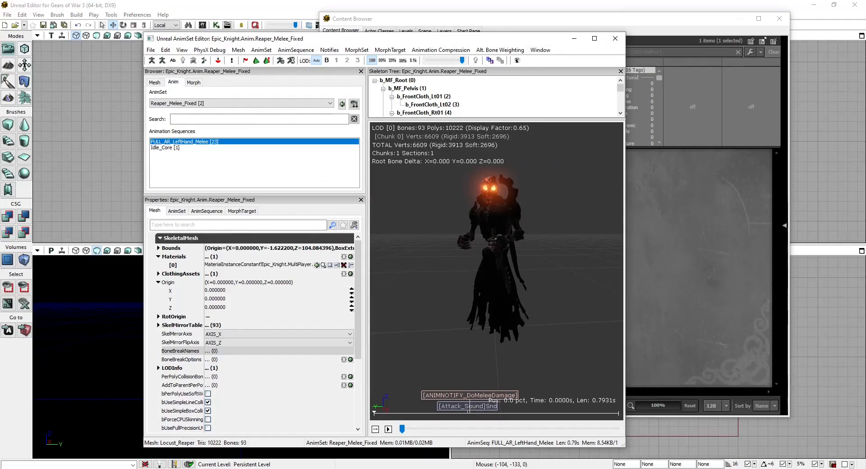
- Try to convert FULL_AR_LeftHand_Melee to an additive animation using Animation Scaled with Idle_Core as the base
{"action": "left_click", "coordinate": [295, 50]}
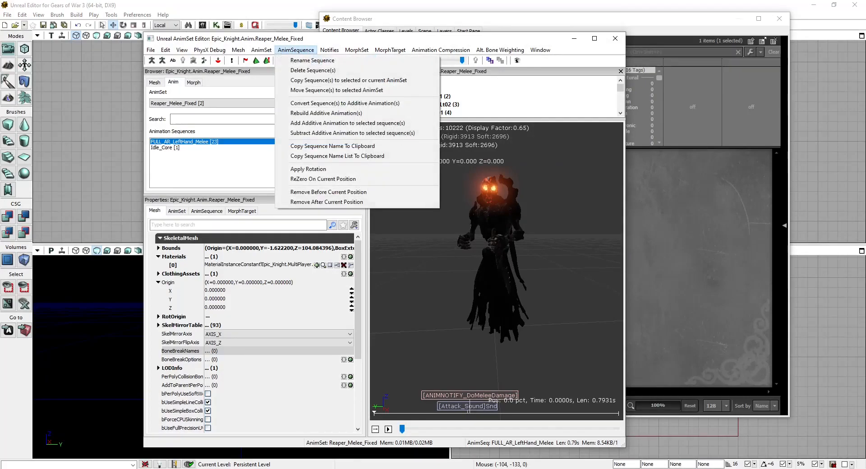
{"action": "left_click", "coordinate": [345, 103]}
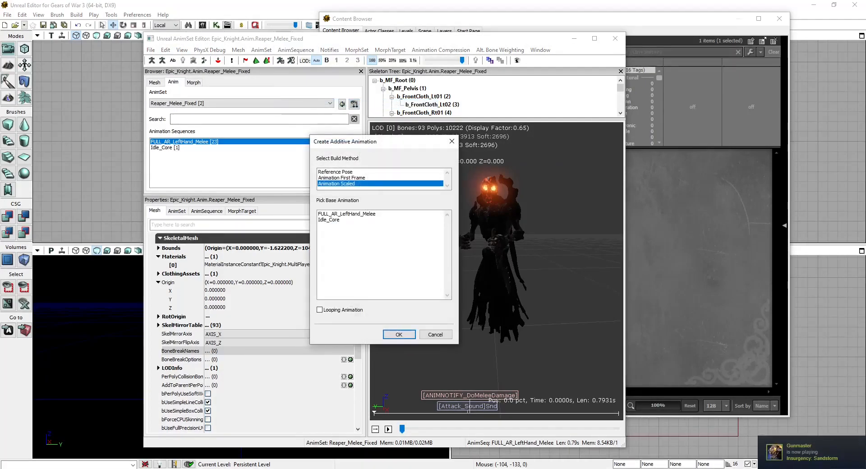
{"action": "left_click", "coordinate": [328, 220]}
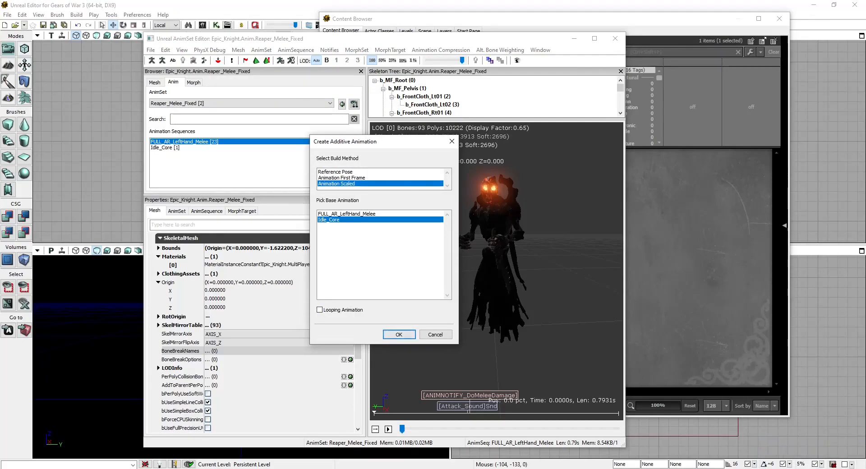
{"action": "left_click", "coordinate": [398, 334]}
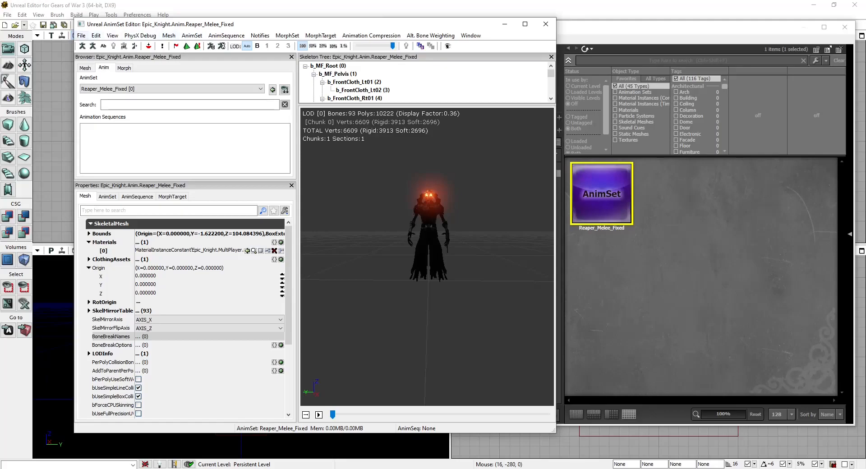
- Import Reaper_Melee_Fixed.psa from the ReaperWIP folder into the Reaper_Melee_Fixed AnimSet and play FULL_AR_LeftHand_Melee
{"action": "left_click", "coordinate": [81, 35]}
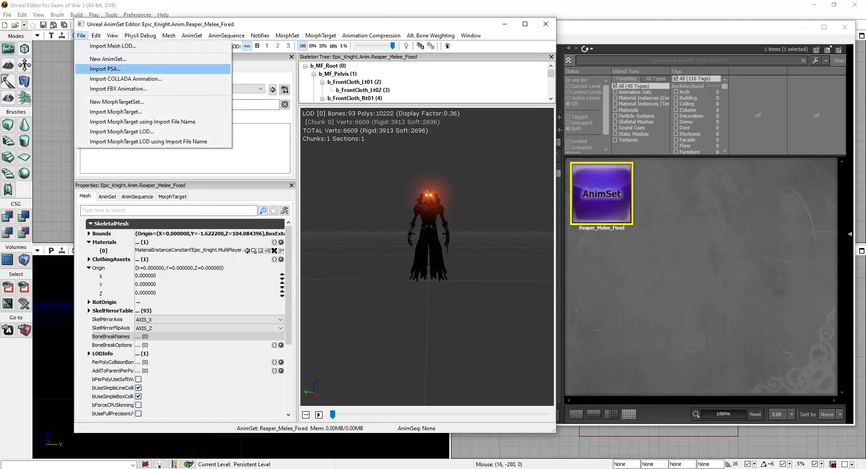
{"action": "left_click", "coordinate": [105, 69]}
{"action": "left_click", "coordinate": [195, 106]}
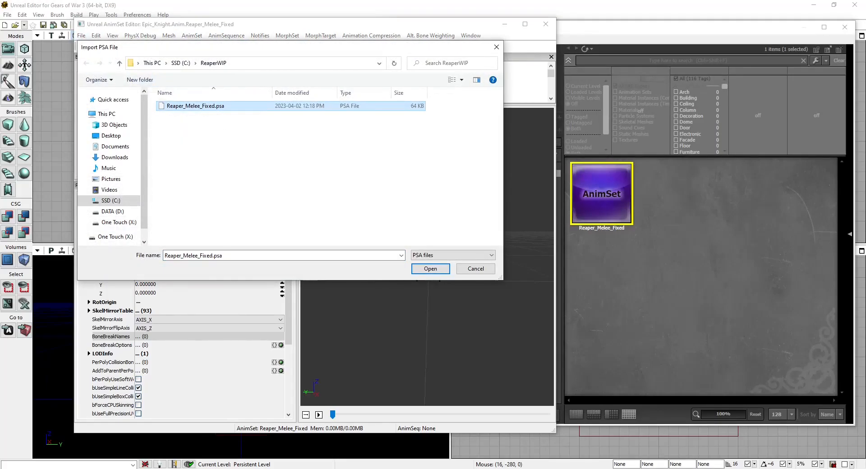
{"action": "key", "text": "Return"}
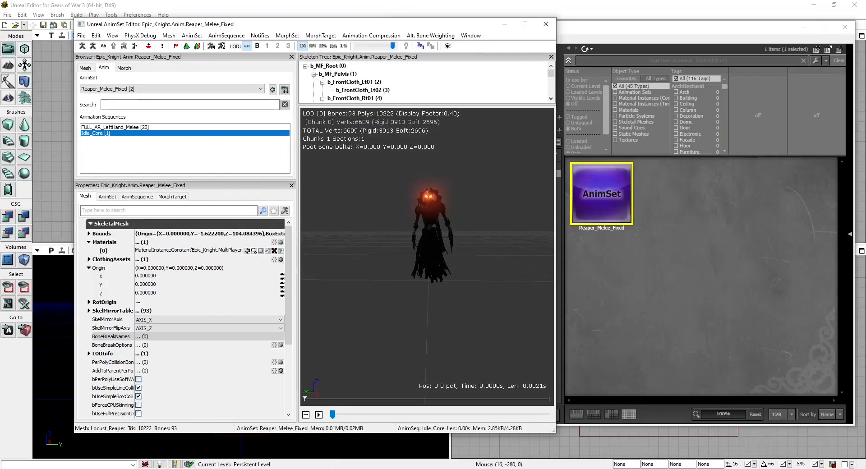
{"action": "left_click", "coordinate": [115, 127]}
{"action": "left_click", "coordinate": [319, 415]}
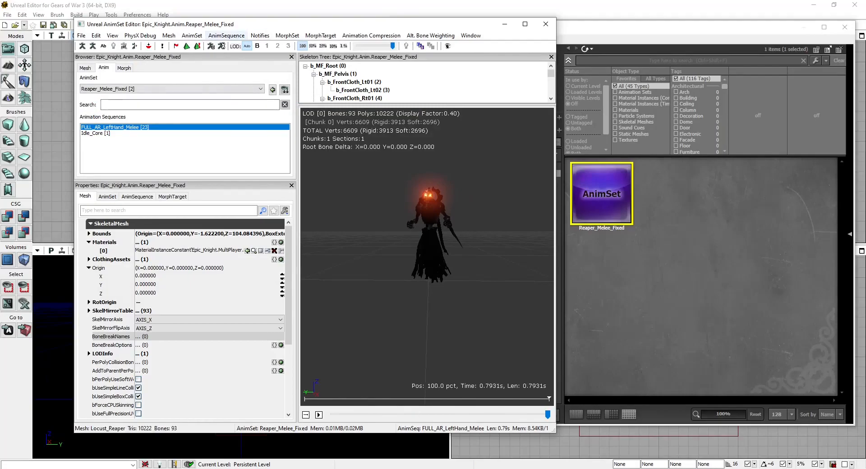
- Convert FULL_AR_LeftHand_Melee to an additive animation with the Animation Scaled build method and Idle_Core as base animation
{"action": "left_click", "coordinate": [226, 35]}
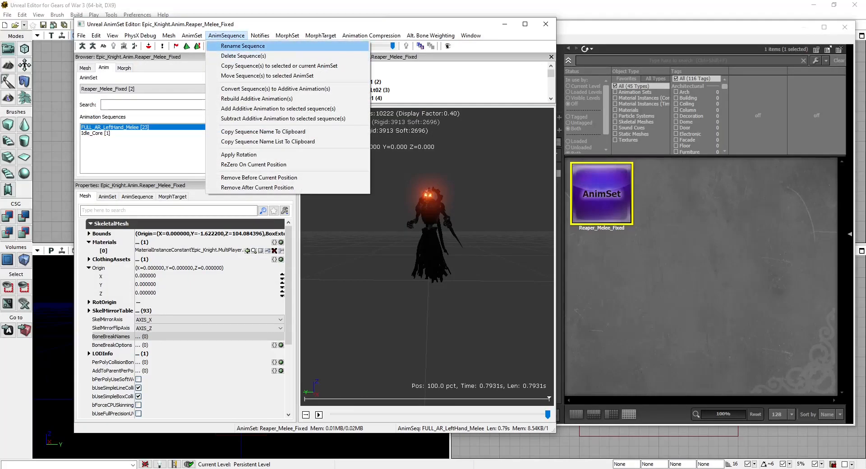
{"action": "key", "text": "Down"}
{"action": "key", "text": "Down"}
{"action": "key", "text": "Down"}
{"action": "key", "text": "Down"}
{"action": "key", "text": "Down"}
{"action": "key", "text": "Down"}
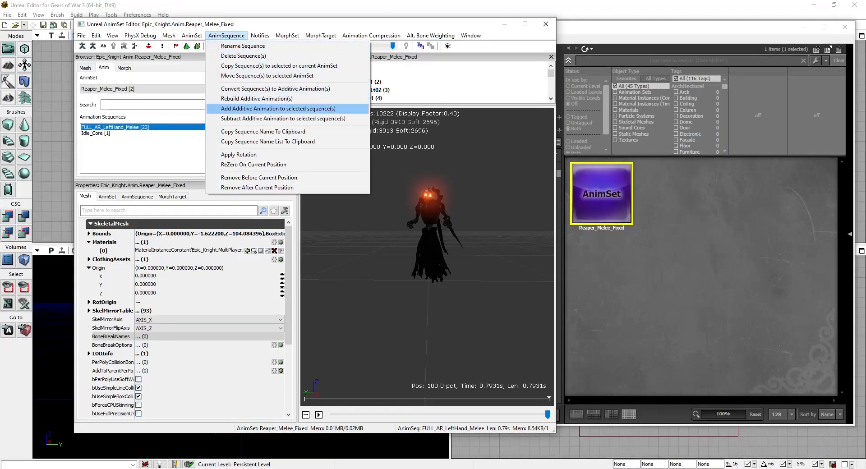
{"action": "key", "text": "Up"}
{"action": "key", "text": "Up"}
{"action": "key", "text": "Return"}
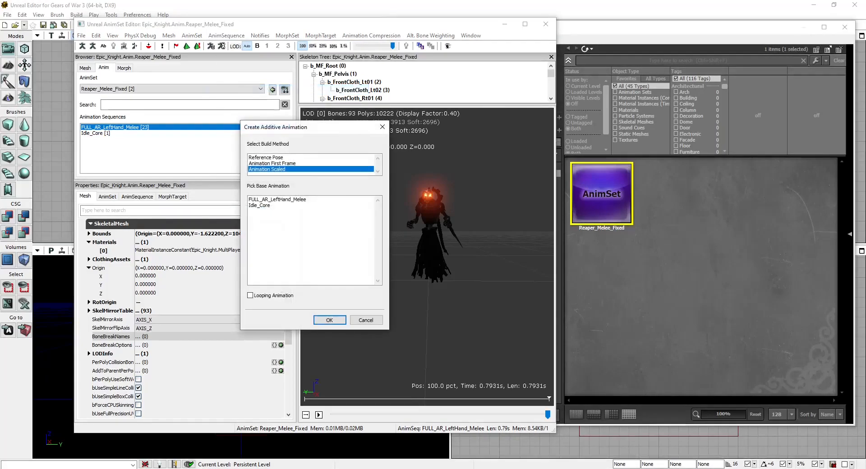
{"action": "left_click", "coordinate": [259, 205]}
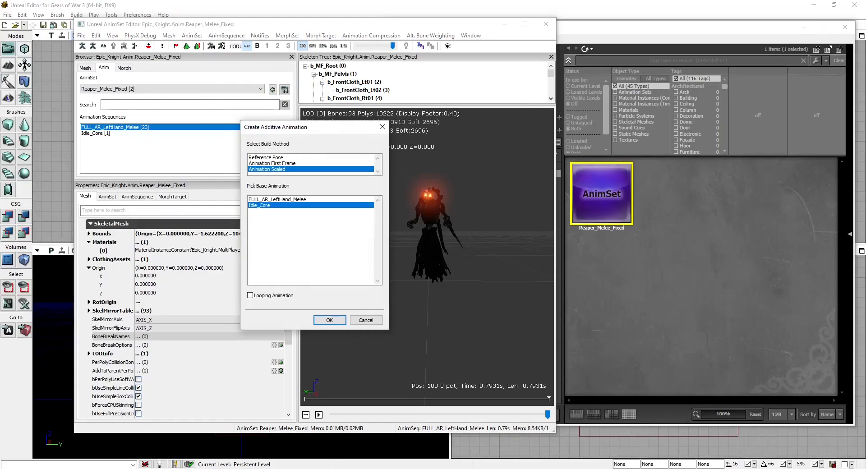
{"action": "left_click_drag", "start_coordinate": [288, 126], "coordinate": [472, 115]}
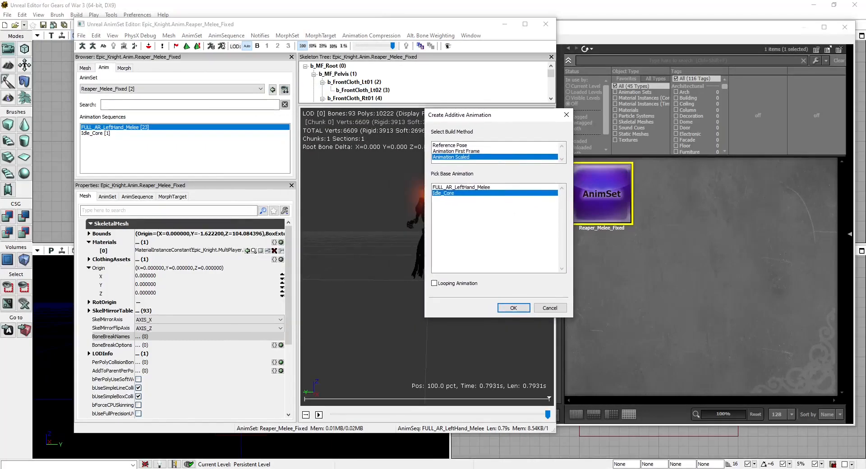
{"action": "left_click", "coordinate": [514, 307]}
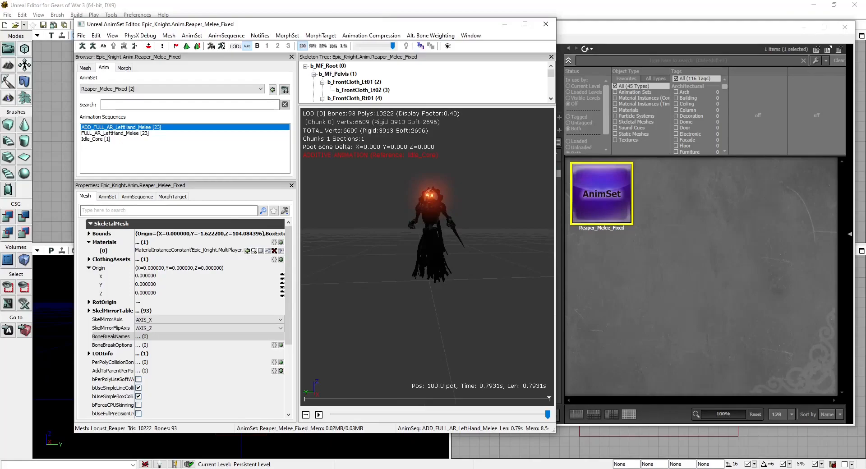
- Rename the melee sequence as Reaper_Melee and its additive version as ADD_Reaper_Melee, and preview both
{"action": "key", "text": "space"}
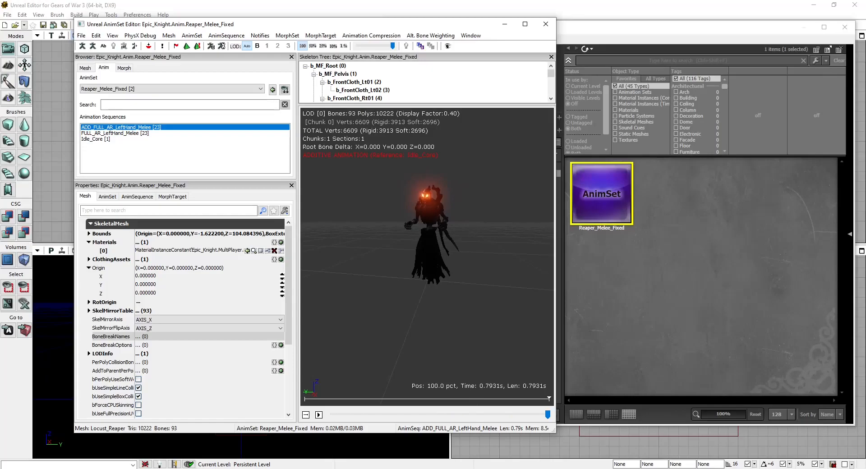
{"action": "left_click", "coordinate": [115, 133]}
{"action": "left_click", "coordinate": [121, 127]}
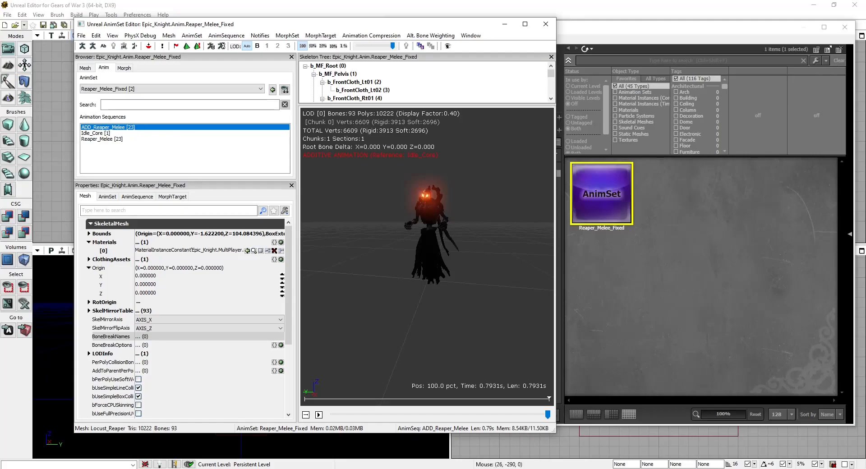
{"action": "left_click", "coordinate": [103, 139]}
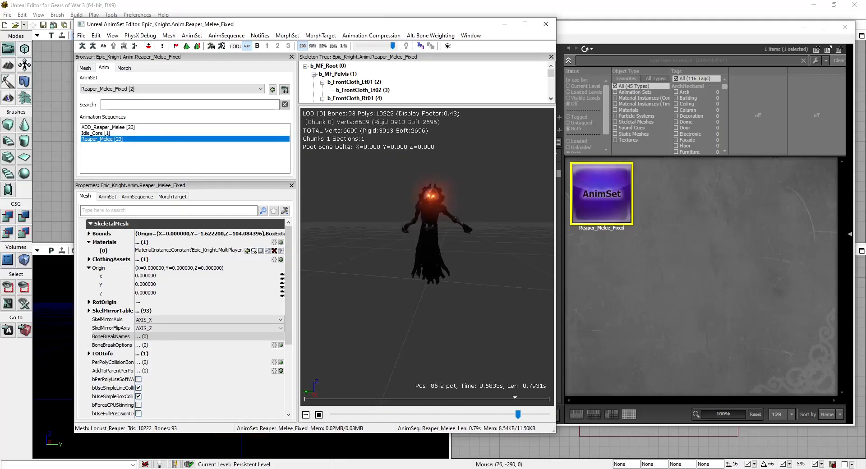
{"action": "left_click", "coordinate": [109, 127]}
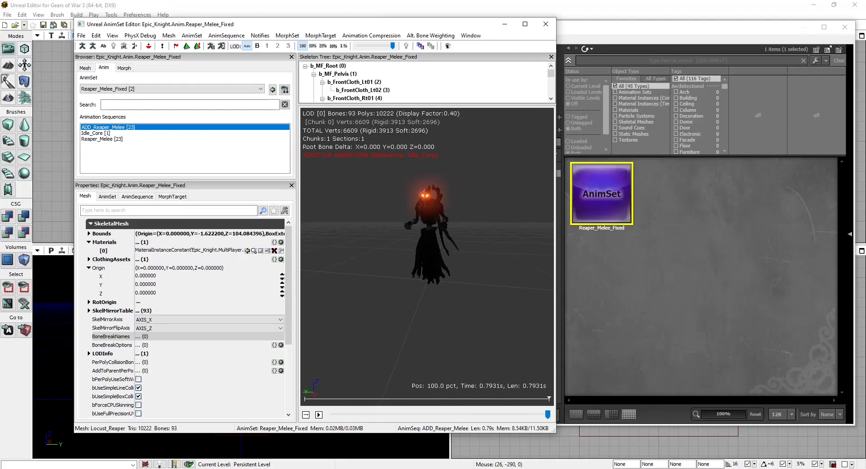
- Save the Epic_Knight package and open the recent MP_Security level
{"action": "left_click", "coordinate": [703, 270]}
{"action": "right_click", "coordinate": [431, 173]}
{"action": "left_click", "coordinate": [452, 178]}
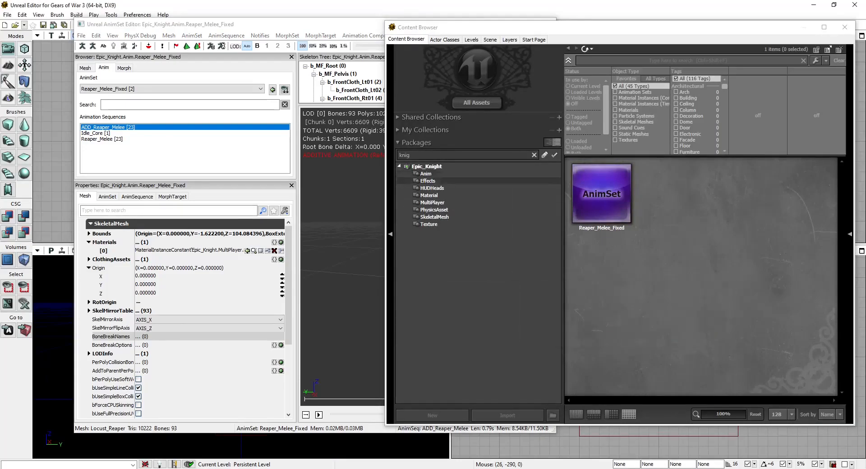
{"action": "left_click", "coordinate": [7, 14]}
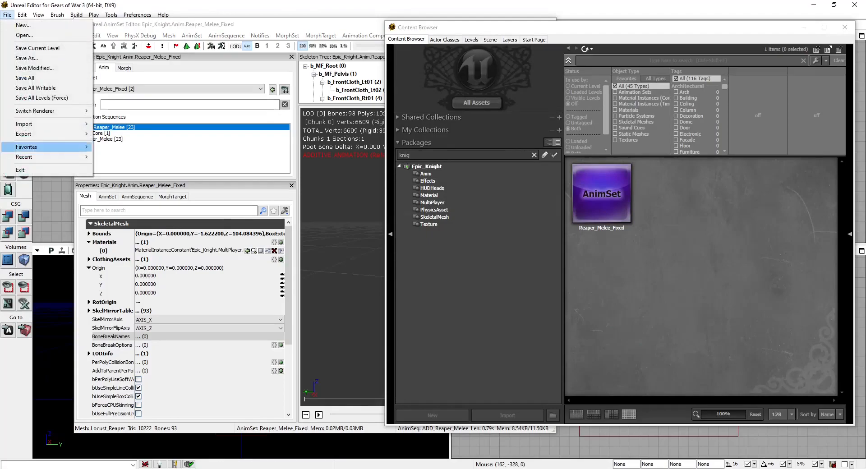
{"action": "mouse_move", "coordinate": [45, 156]}
{"action": "left_click", "coordinate": [190, 161]}
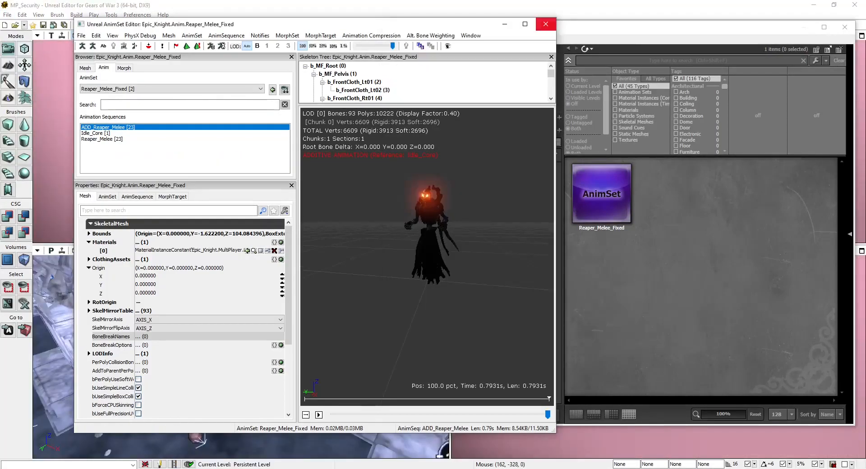
- Copy the sequence name ADD_Reaper_Melee into a new Notepad note and copy it again from there
{"action": "left_click", "coordinate": [226, 36]}
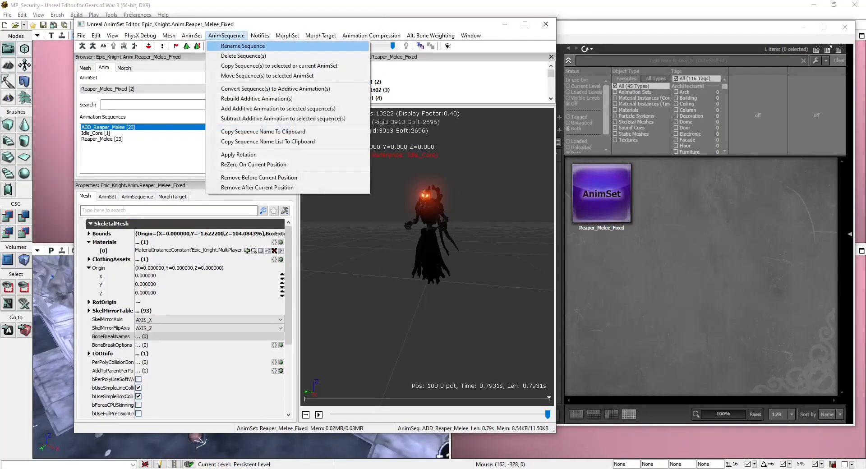
{"action": "left_click", "coordinate": [244, 46]}
{"action": "key", "text": "ctrl+c"}
{"action": "left_click", "coordinate": [712, 249]}
{"action": "key", "text": "super"}
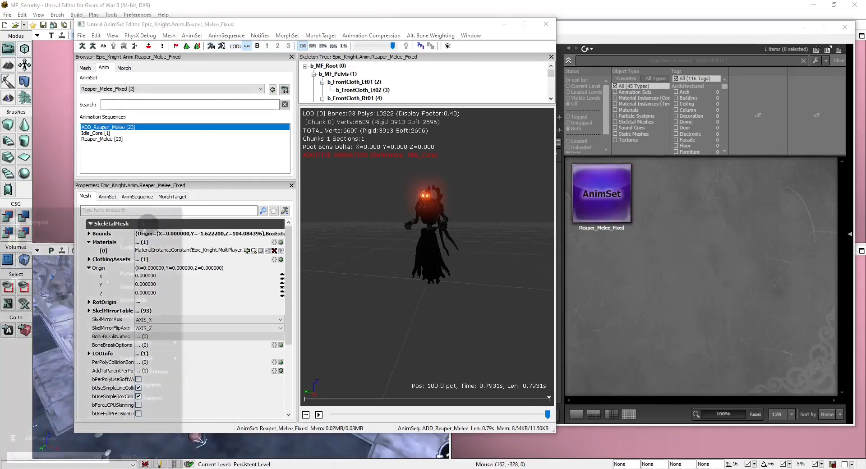
{"action": "left_click", "coordinate": [38, 222]}
{"action": "key", "text": "ctrl+v"}
{"action": "left_click_drag", "start_coordinate": [247, 425], "coordinate": [540, 197]}
{"action": "left_click_drag", "start_coordinate": [455, 277], "coordinate": [433, 289]}
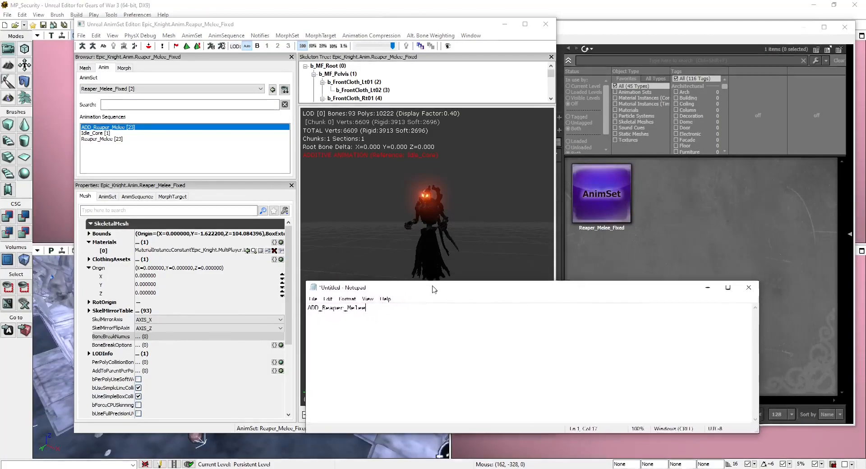
{"action": "key", "text": "ctrl+a"}
{"action": "key", "text": "ctrl+c"}
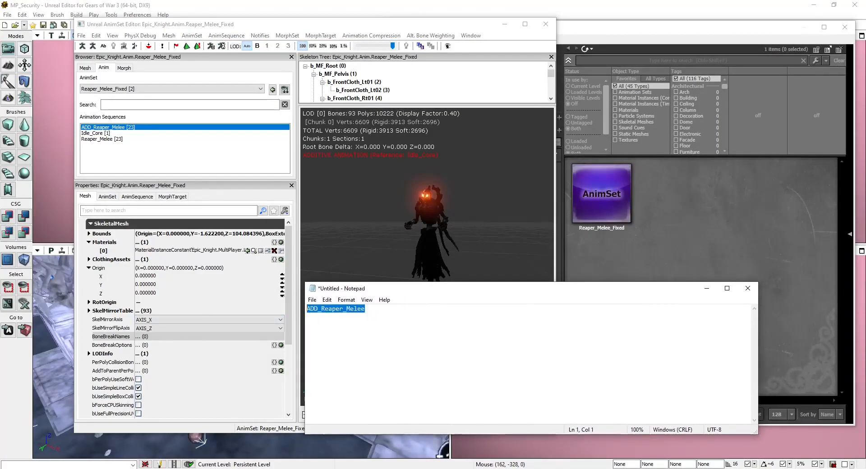
- Start the in-editor preview, run "editactor class=gearpawn_locustreaper", and collapse KnifeMesh in the pawn's properties to reach BS_MeleeAttack
{"action": "left_click", "coordinate": [94, 15]}
{"action": "left_click", "coordinate": [109, 24]}
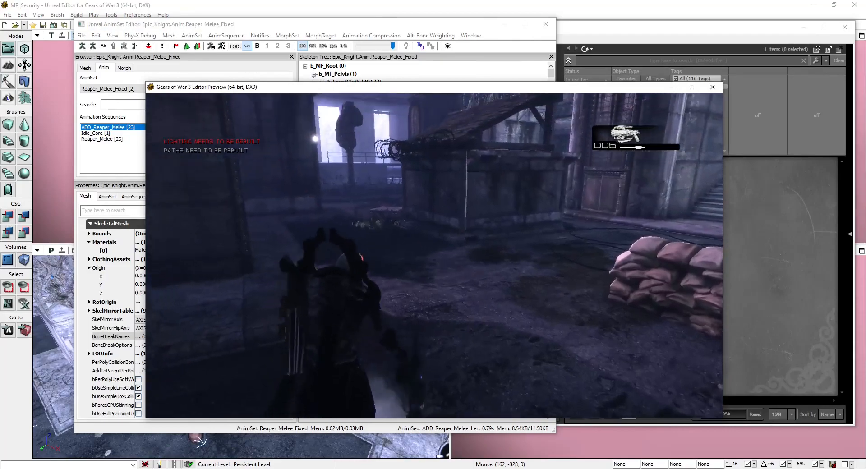
{"action": "key", "text": "grave"}
{"action": "key", "text": "Up"}
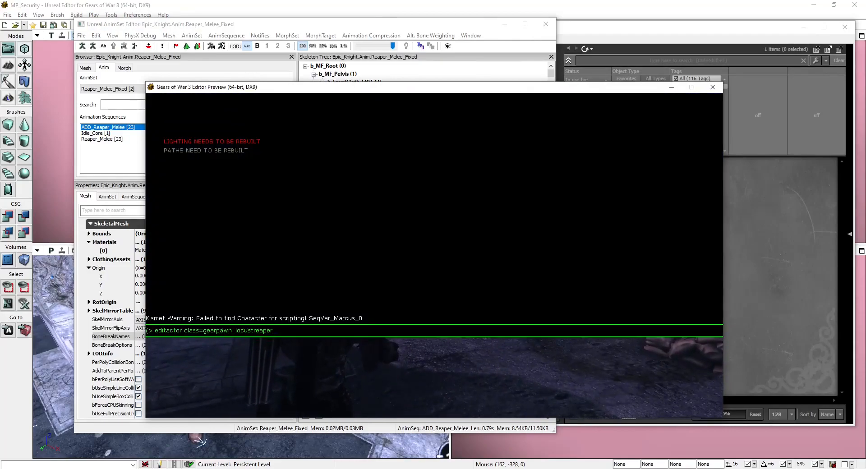
{"action": "key", "text": "Return"}
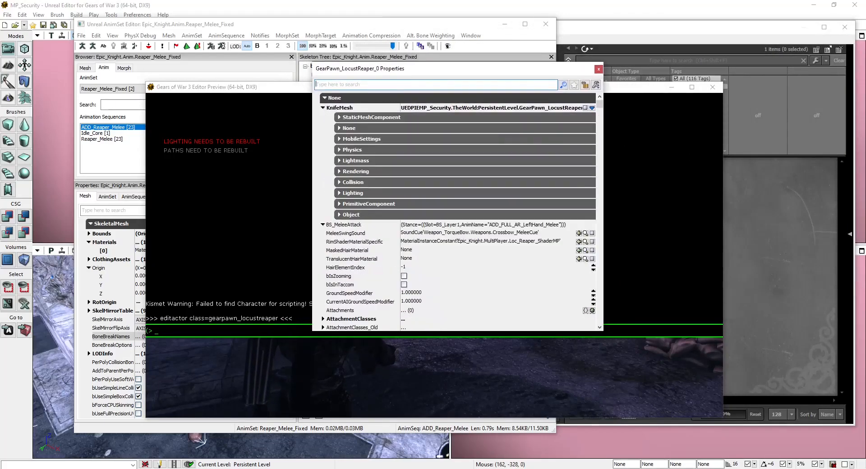
{"action": "left_click", "coordinate": [323, 117]}
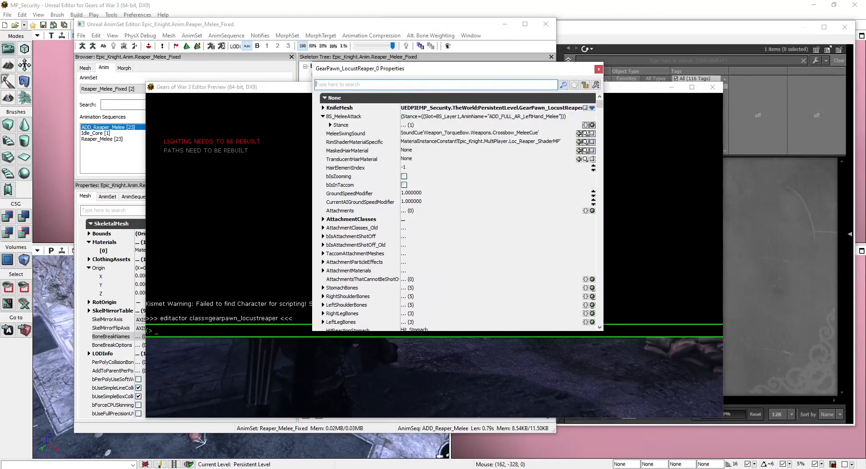
- Set the AnimName of stance [0] under the pawn's BS_MeleeAttack to ADD_Reaper_Melee
{"action": "left_click", "coordinate": [330, 125]}
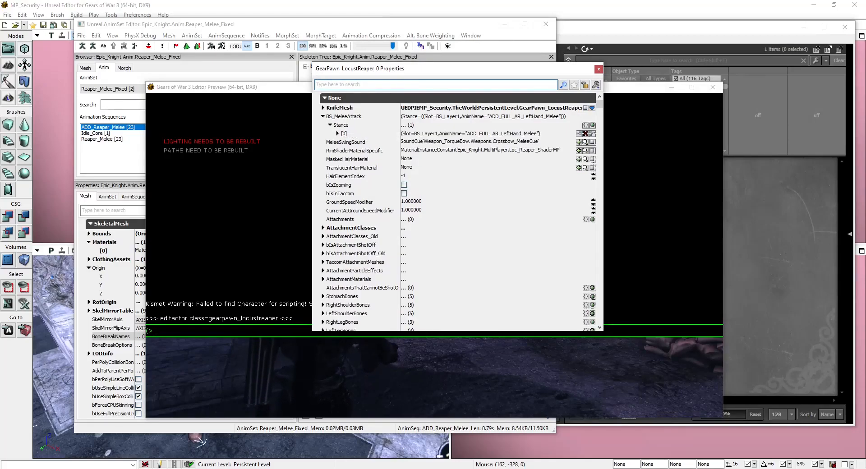
{"action": "left_click", "coordinate": [337, 133]}
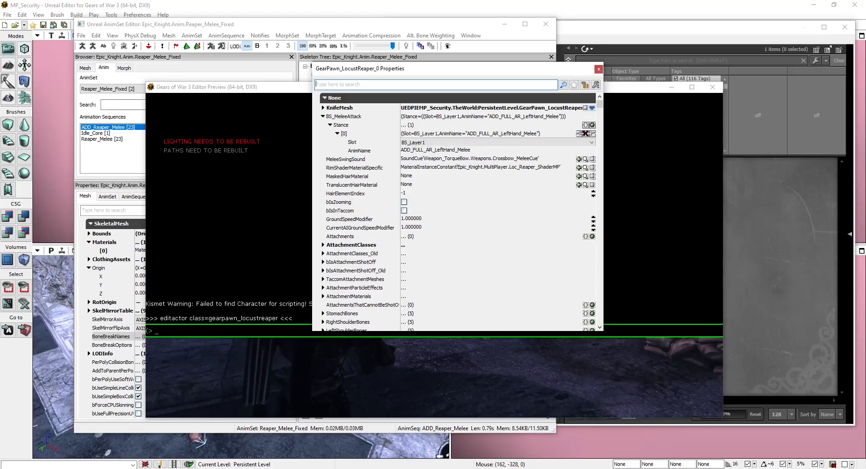
{"action": "left_click", "coordinate": [436, 150]}
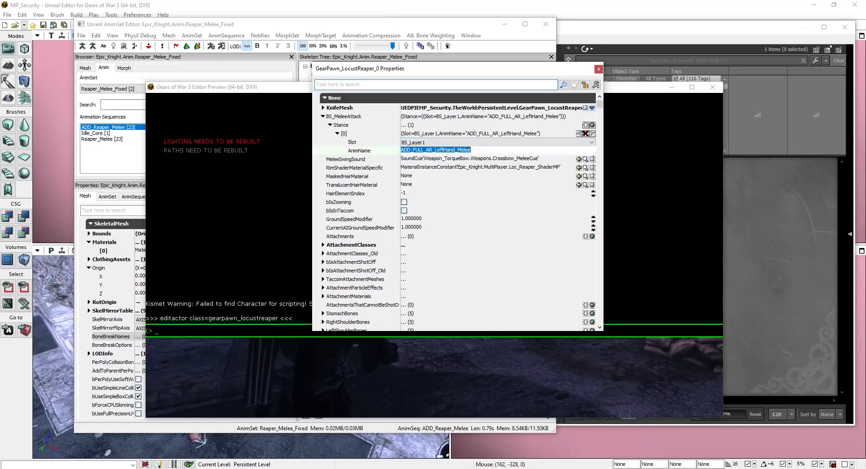
{"action": "key", "text": "ctrl+v"}
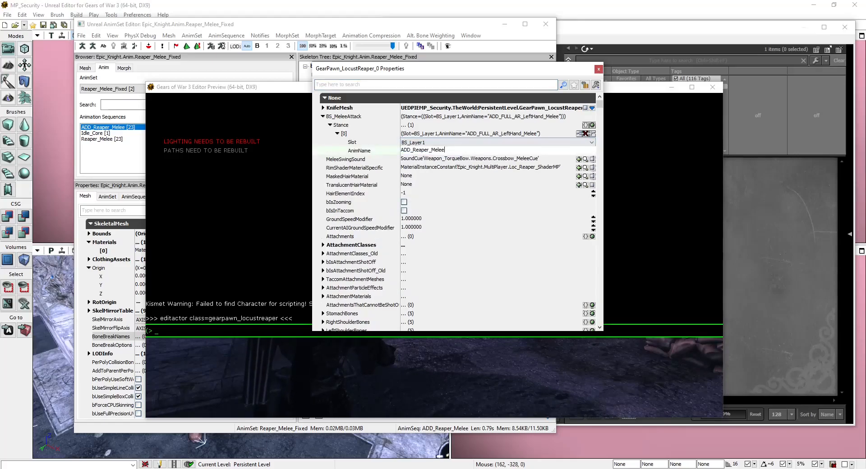
{"action": "key", "text": "Return"}
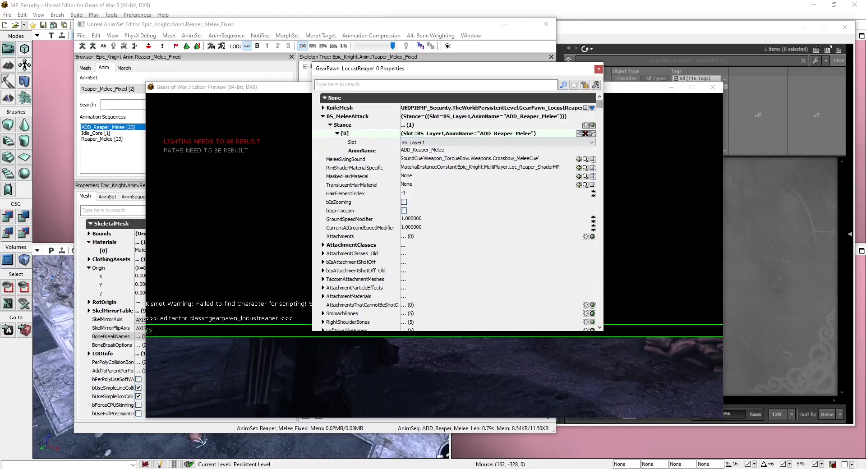
- Filter the pawn's properties by "anims" and go to the last entry of the mesh's AnimSet list
{"action": "left_click", "coordinate": [317, 84]}
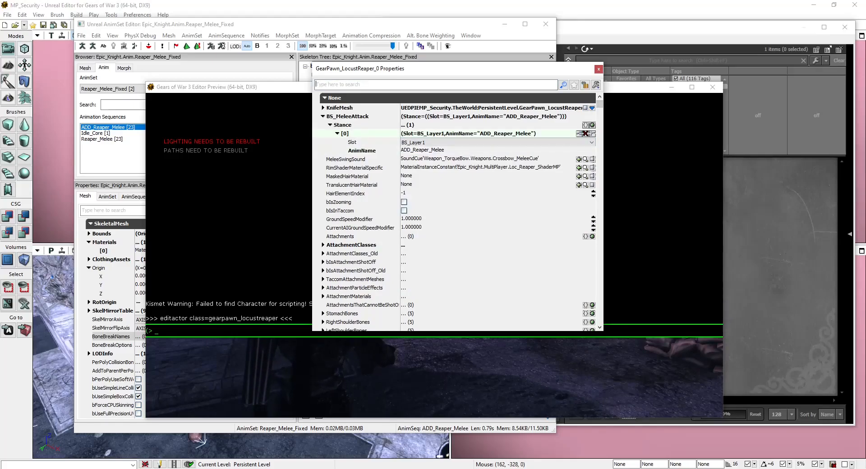
{"action": "type", "text": "anims"}
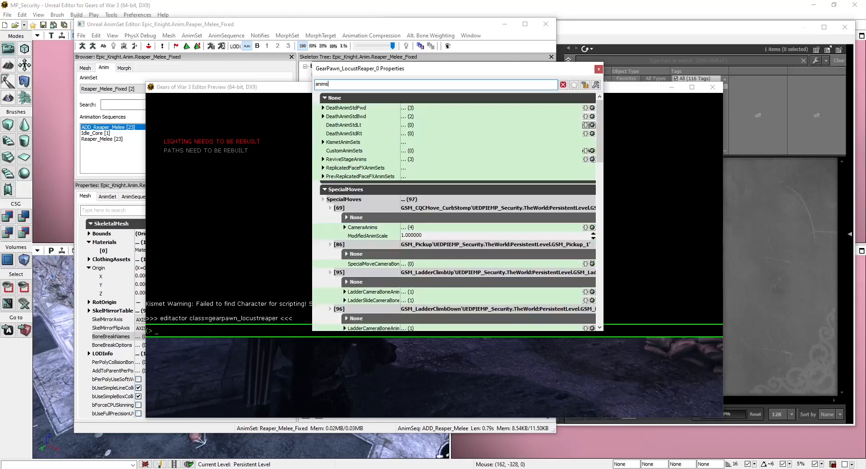
{"action": "left_click_drag", "start_coordinate": [599, 131], "coordinate": [599, 295]}
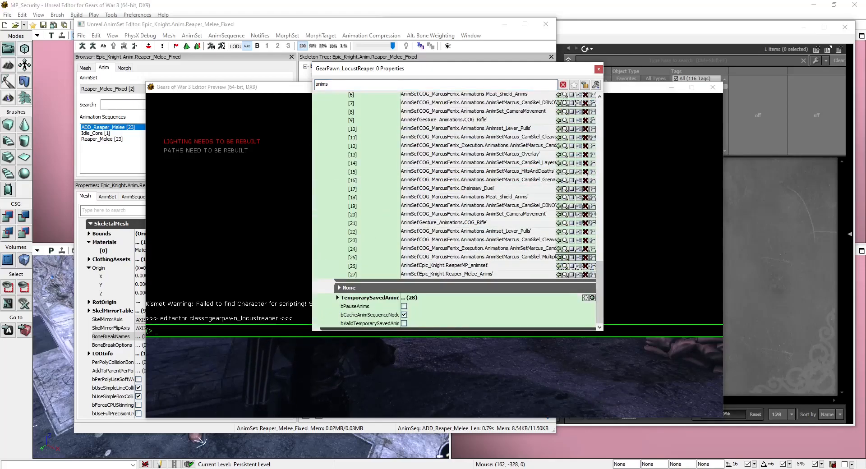
- Try to point AnimSet entry [27] to the fixed set by replacing "Anims" in its name with "Fixe"
{"action": "left_click", "coordinate": [478, 274]}
{"action": "left_click_drag", "start_coordinate": [480, 275], "coordinate": [486, 274]}
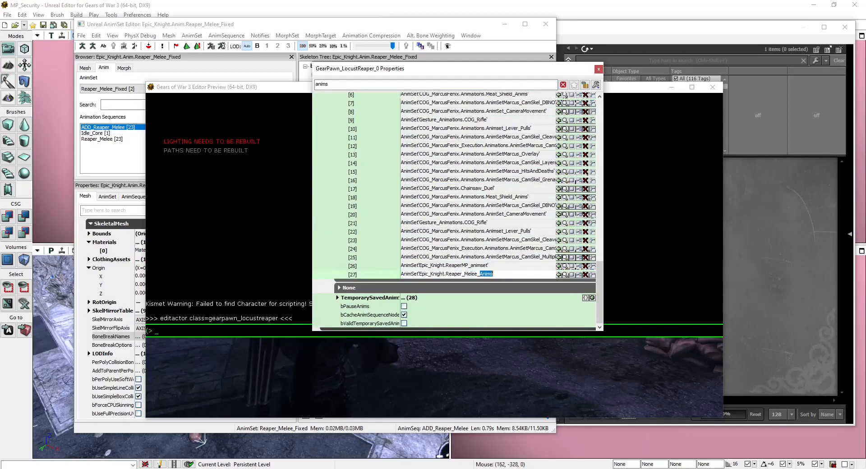
{"action": "type", "text": "Fixe"}
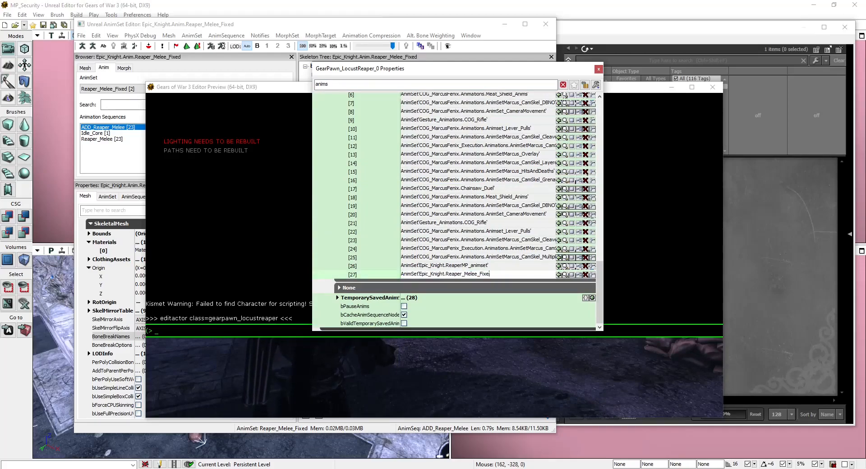
{"action": "left_click", "coordinate": [478, 265]}
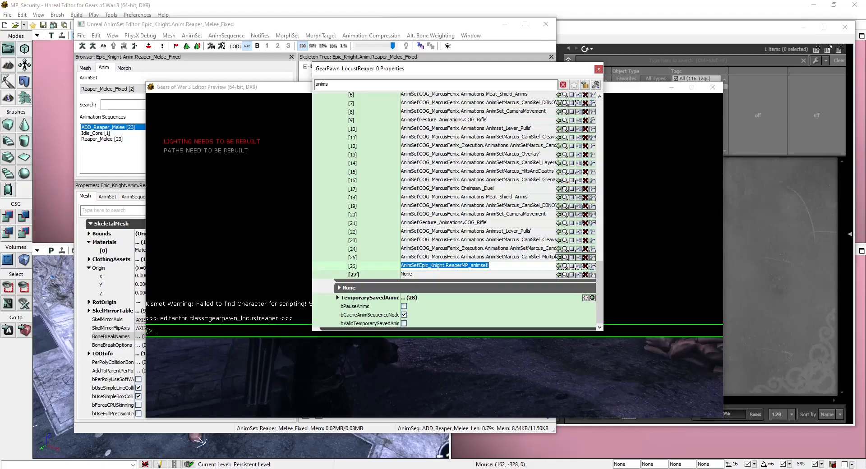
{"action": "left_click", "coordinate": [478, 274]}
- Copy the full name of the Reaper_Melee_Fixed AnimSet from the Content Browser
{"action": "left_click", "coordinate": [762, 266]}
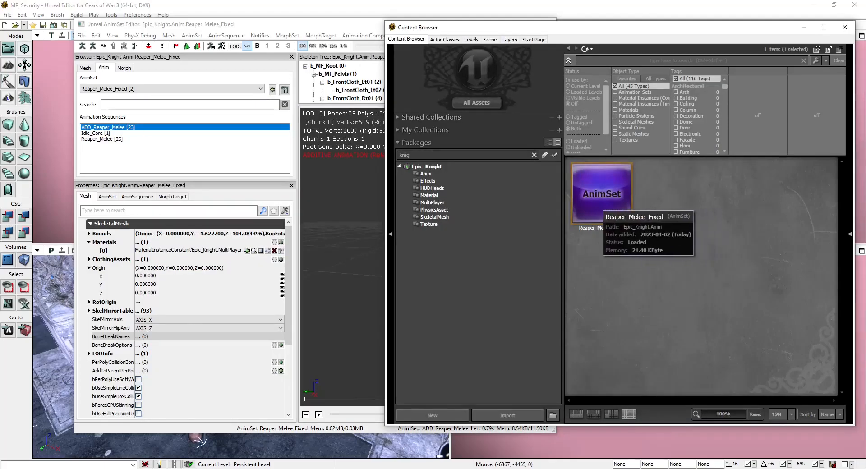
{"action": "right_click", "coordinate": [596, 203]}
{"action": "left_click", "coordinate": [640, 307]}
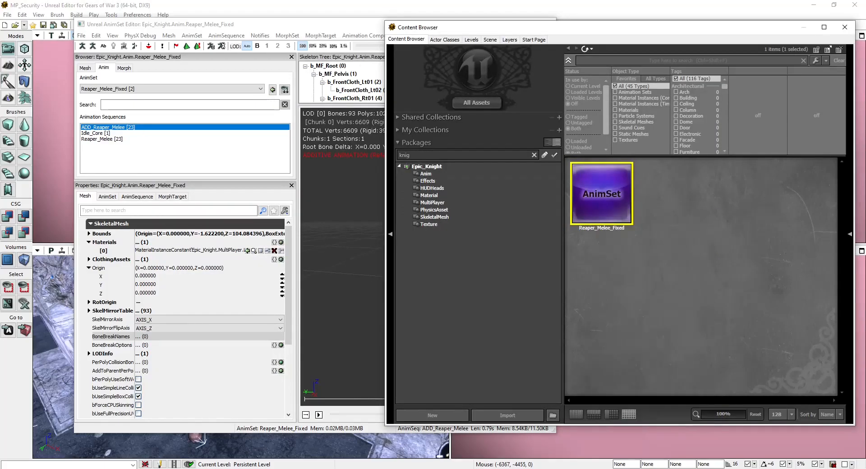
- Set the pawn's AnimSet entry [27] to AnimSet'Epic_Knight.Anim.Reaper_Melee_Fixed' and clear the property filter
{"action": "key", "text": "super+d"}
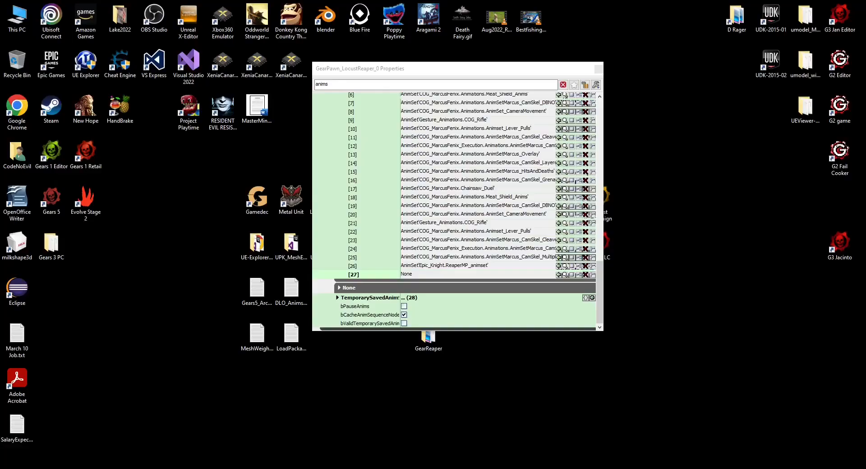
{"action": "key", "text": "alt+Tab"}
{"action": "left_click", "coordinate": [478, 275]}
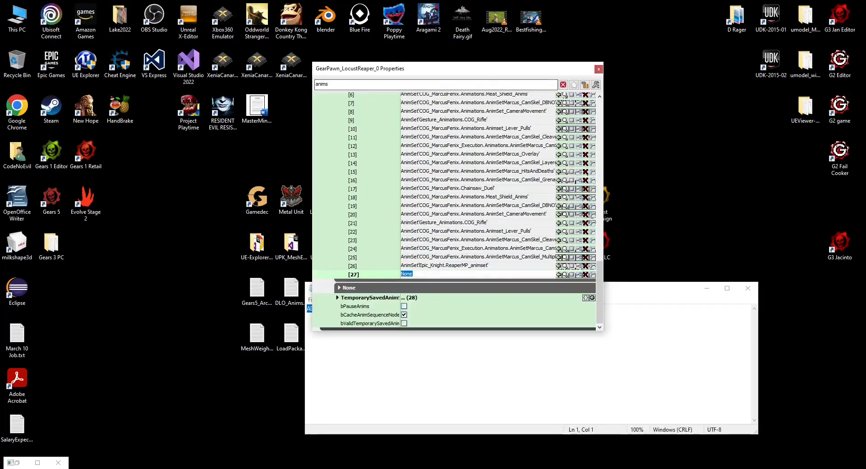
{"action": "type", "text": "AnimSet'Epic_Knight.Anim.Reaper_Melee_Fixed'"}
{"action": "left_click", "coordinate": [478, 265]}
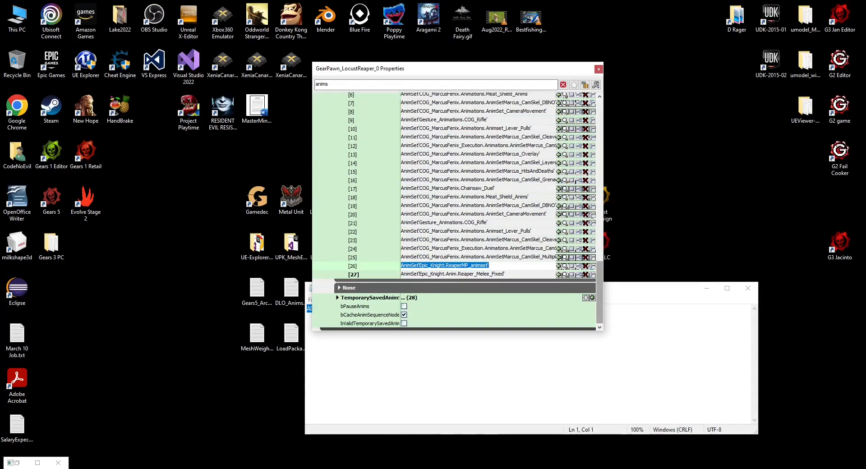
{"action": "key", "text": "Return"}
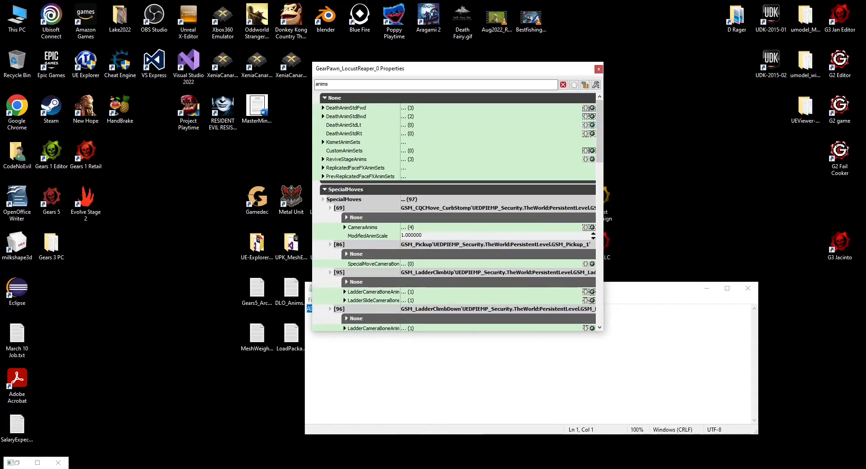
{"action": "key", "text": "ctrl+a"}
{"action": "key", "text": "BackSpace"}
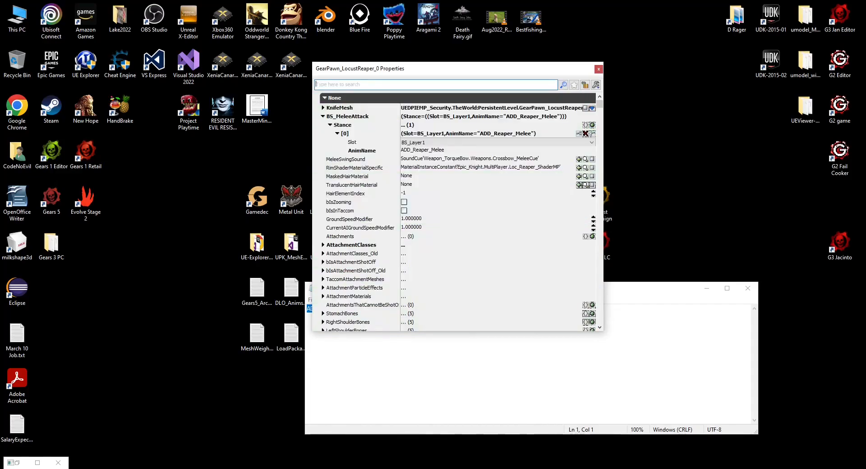
- Return to the editor preview, close the console and move the Reaper through the level to check its animations
{"action": "key", "text": "alt+Tab"}
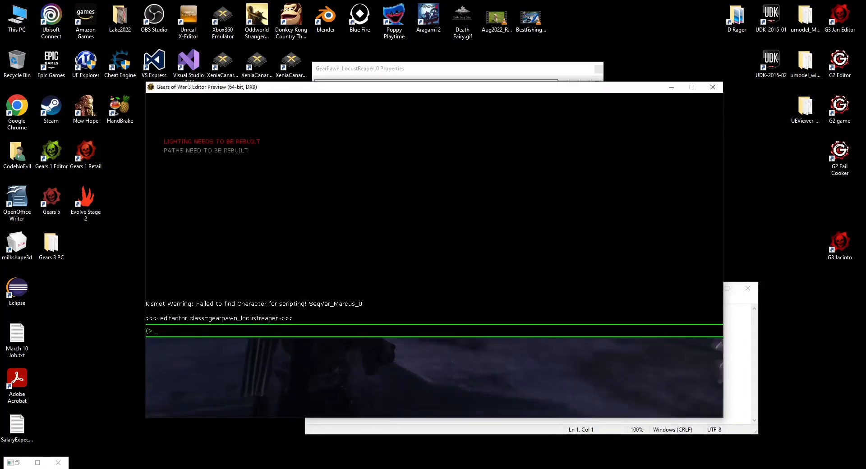
{"action": "key", "text": "grave"}
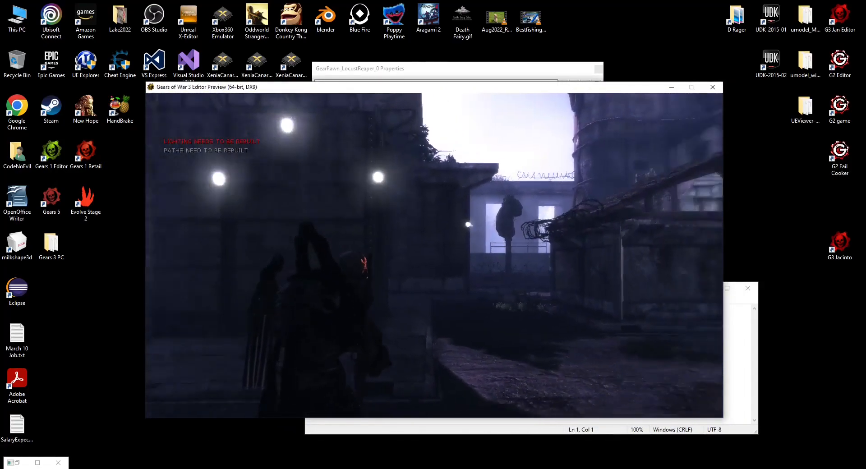
{"action": "key", "text": "w"}
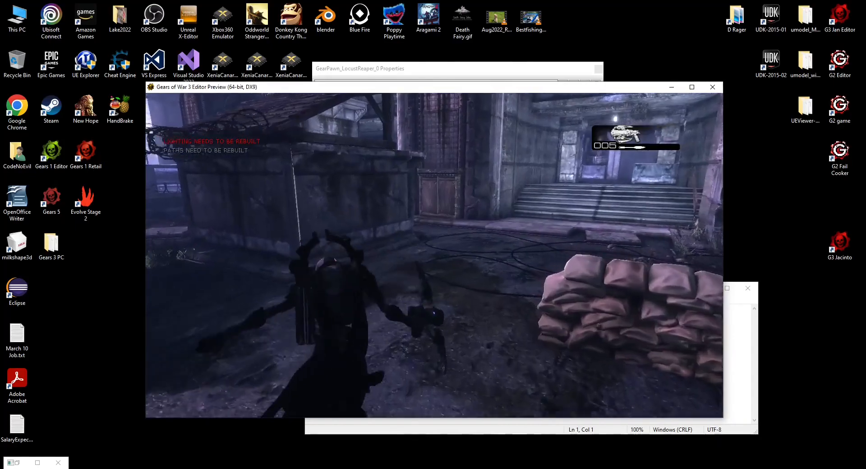
{"action": "key", "text": "w"}
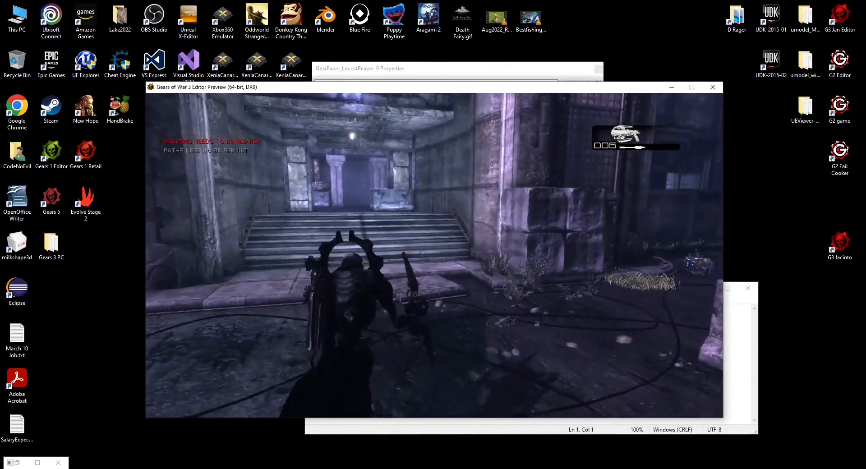
{"action": "key", "text": "w"}
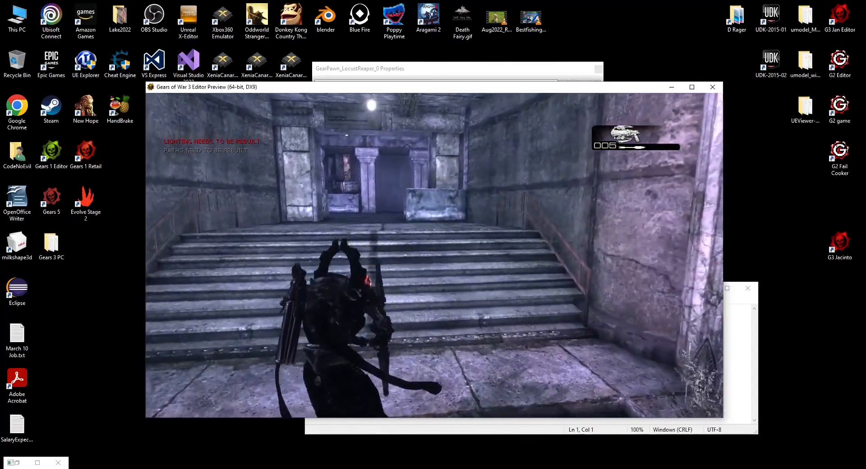
{"action": "key", "text": "w"}
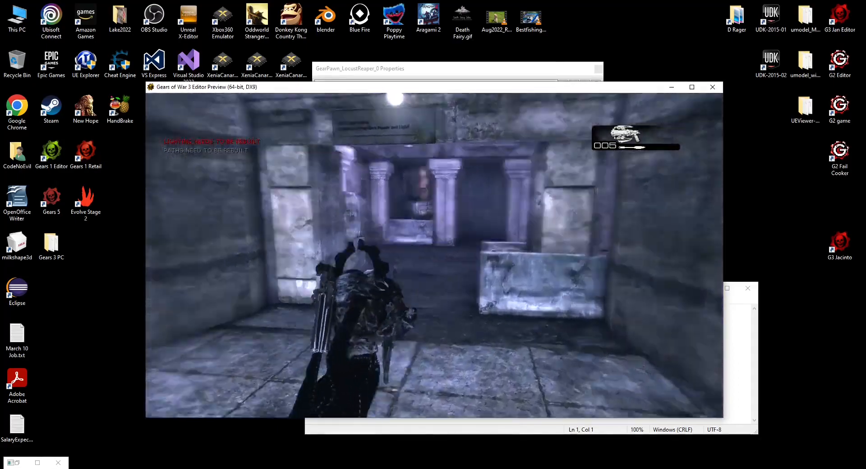
{"action": "key", "text": "w"}
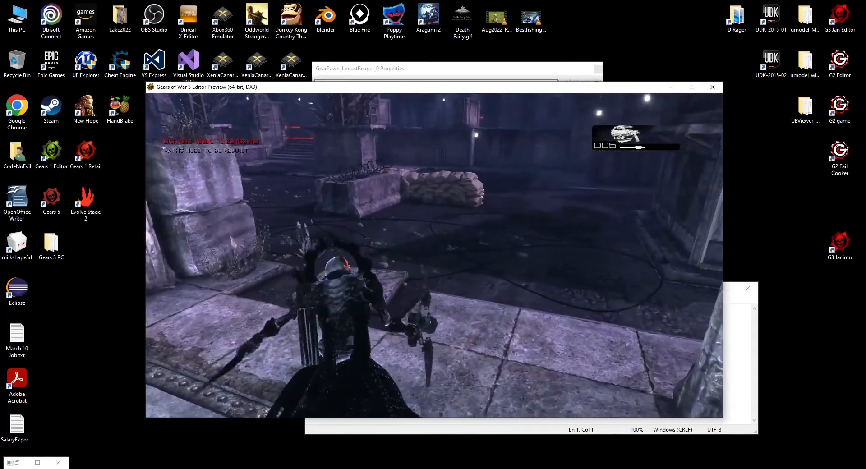